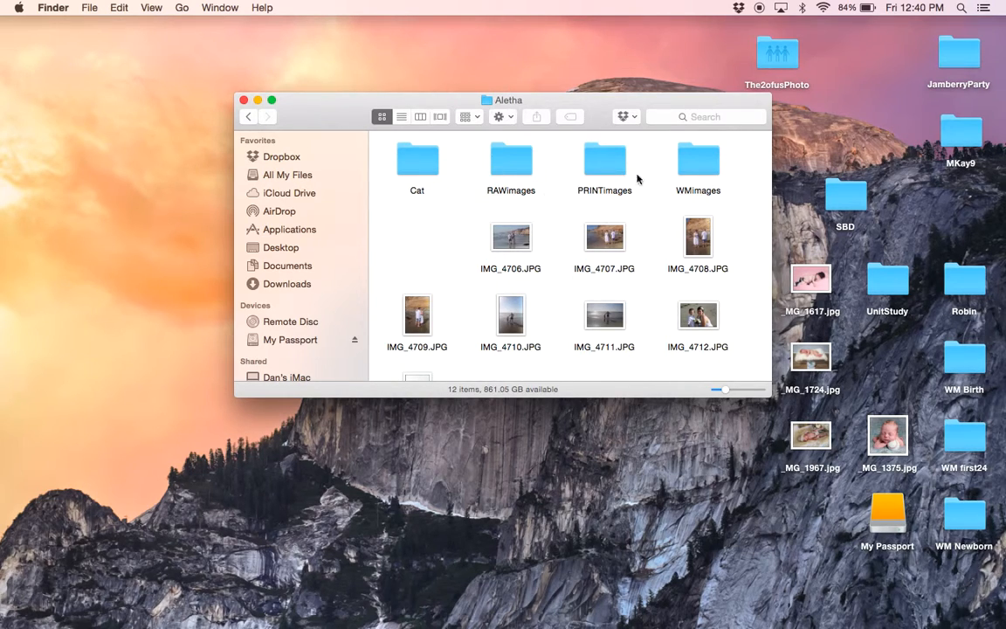
# Step: Look through the subfolders and IMG photos in the open client folder
pyautogui.scroll(-3, 513, 273)
pyautogui.scroll(-1, 513, 272)
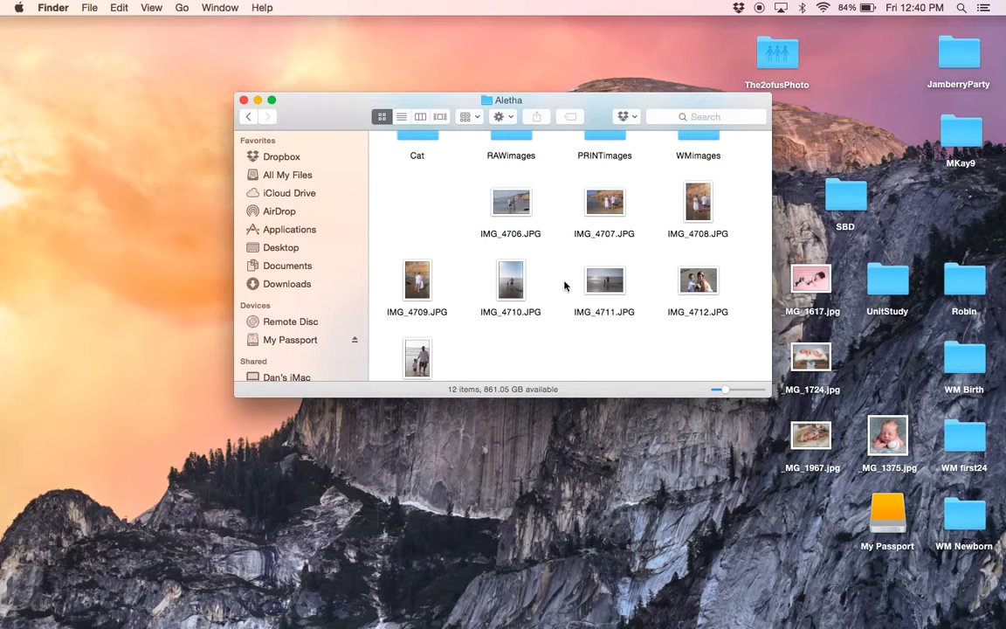
pyautogui.scroll(2, 560, 262)
pyautogui.scroll(2, 560, 262)
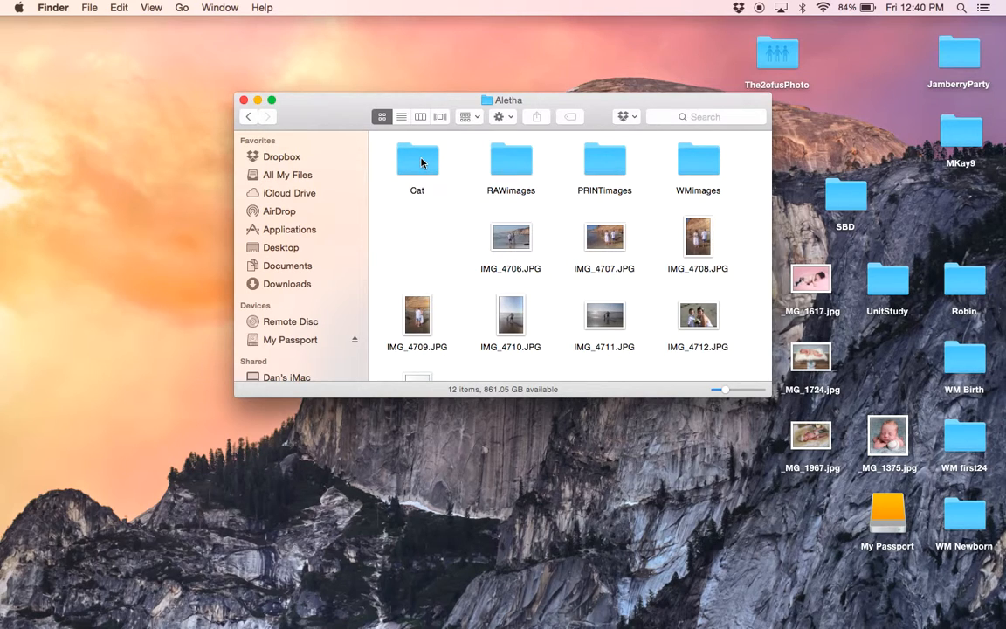
pyautogui.moveTo(426, 620)
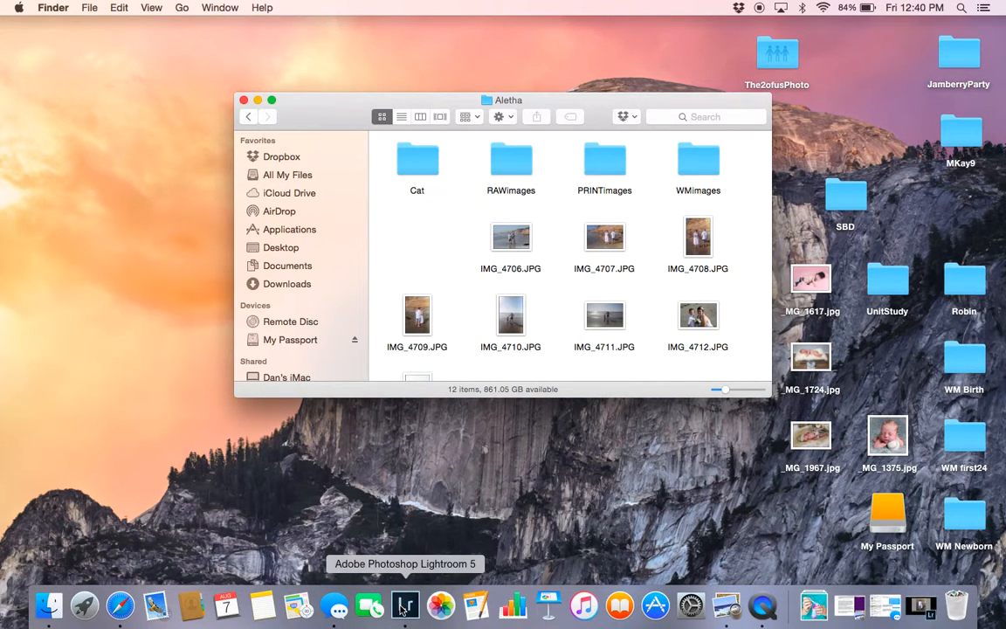
pyautogui.click(404, 604)
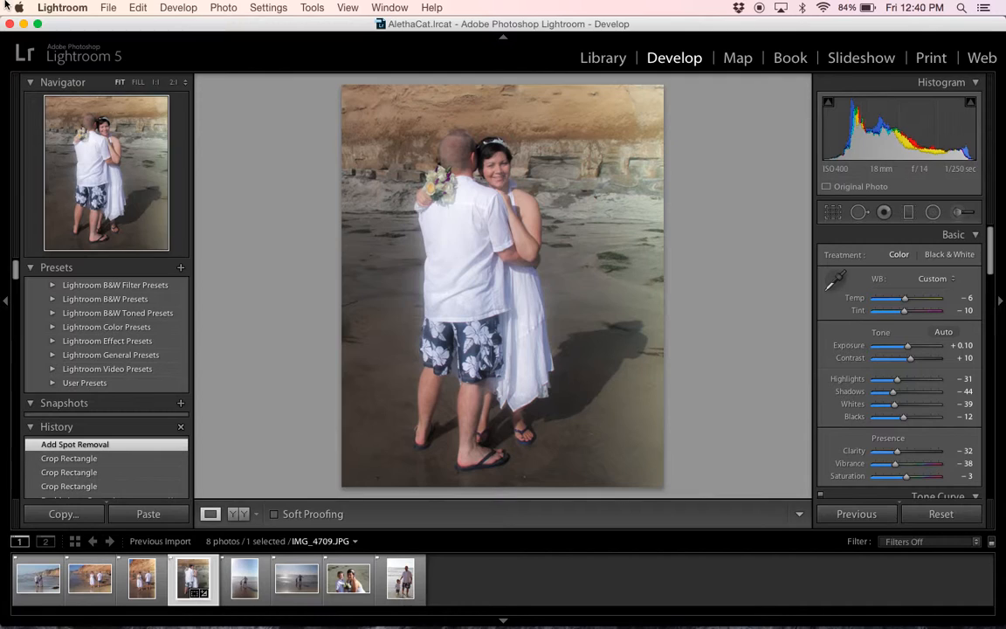
pyautogui.click(24, 25)
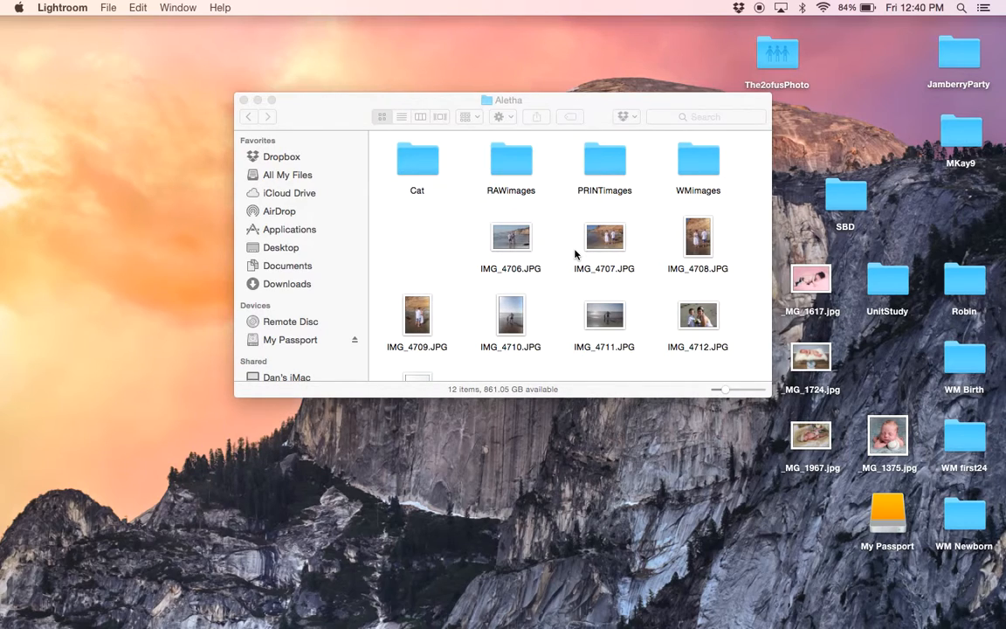
# Step: Point out the PRINTimages and WMimages folders, switch to Lightroom and compare IMG_4709.JPG with its unedited version
pyautogui.click(601, 165)
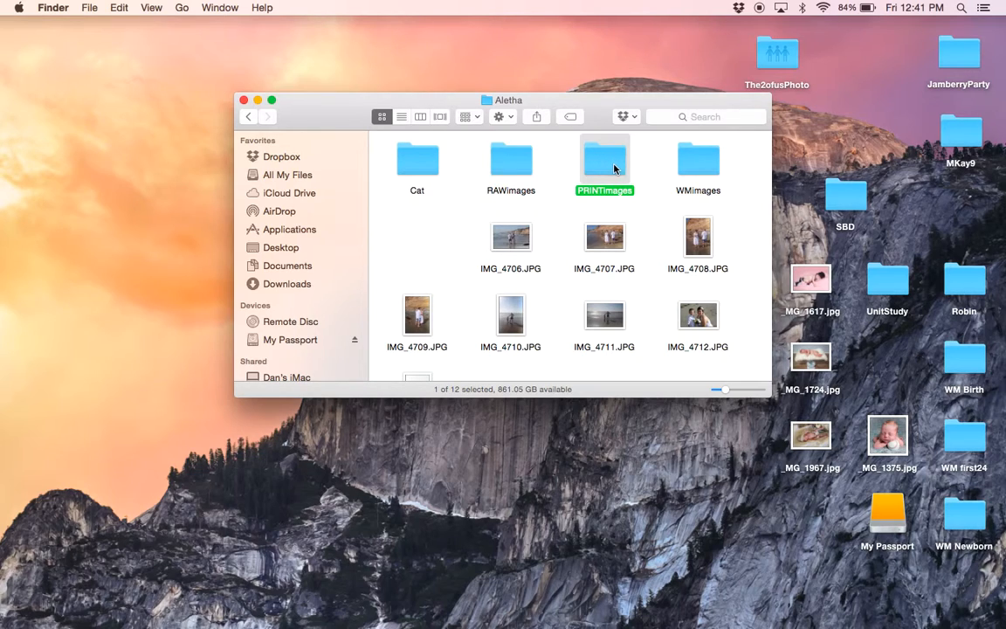
pyautogui.click(698, 170)
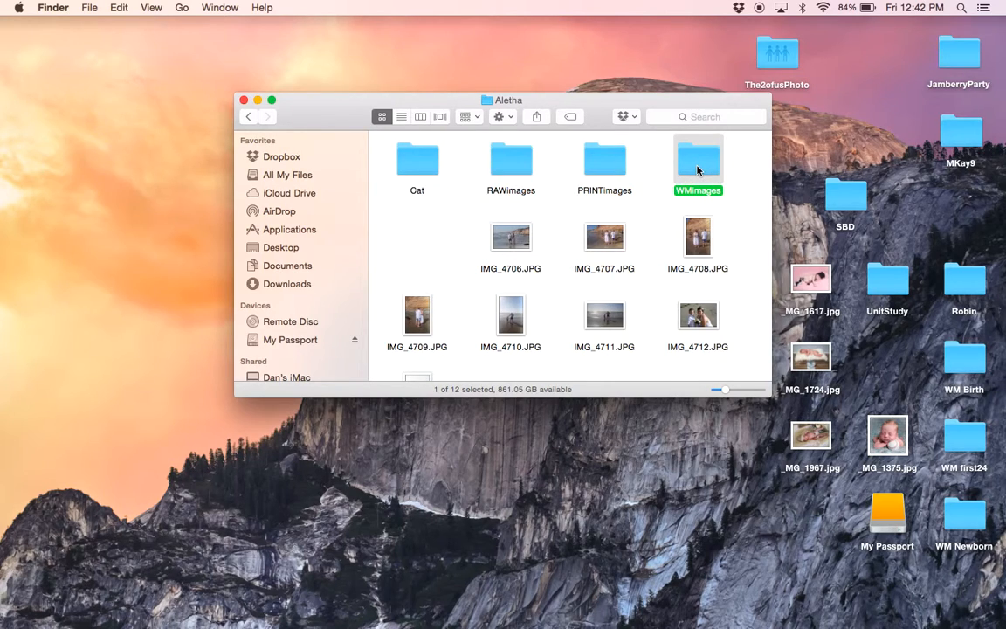
pyautogui.moveTo(370, 611)
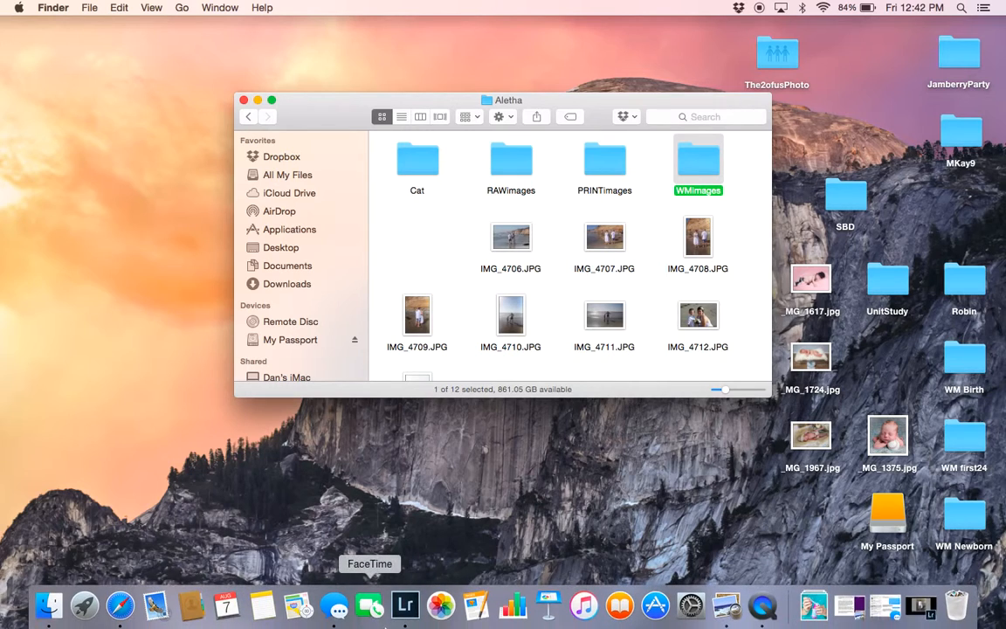
pyautogui.click(405, 606)
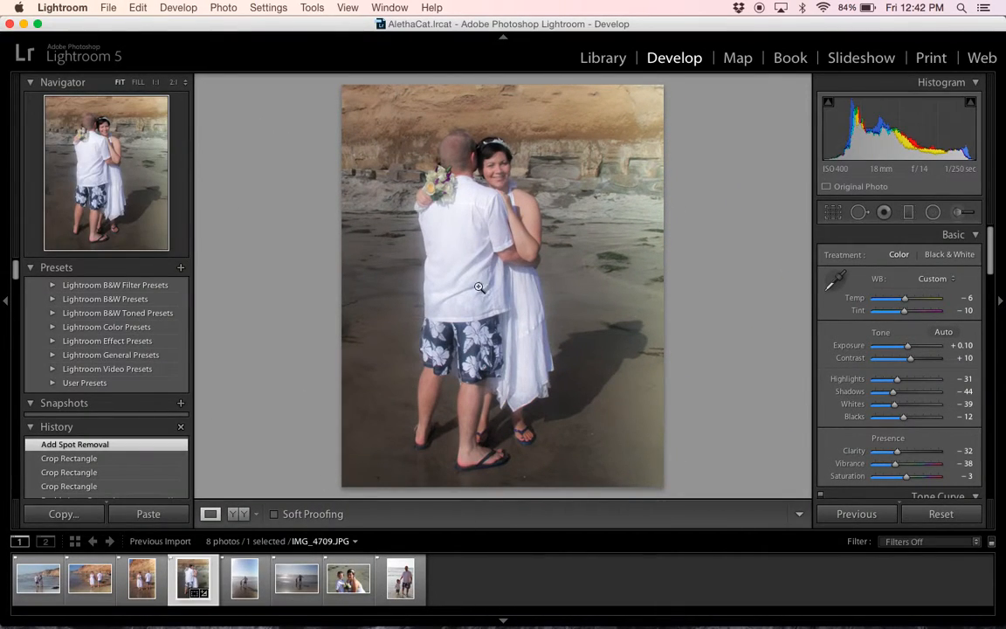
pyautogui.press('\\')
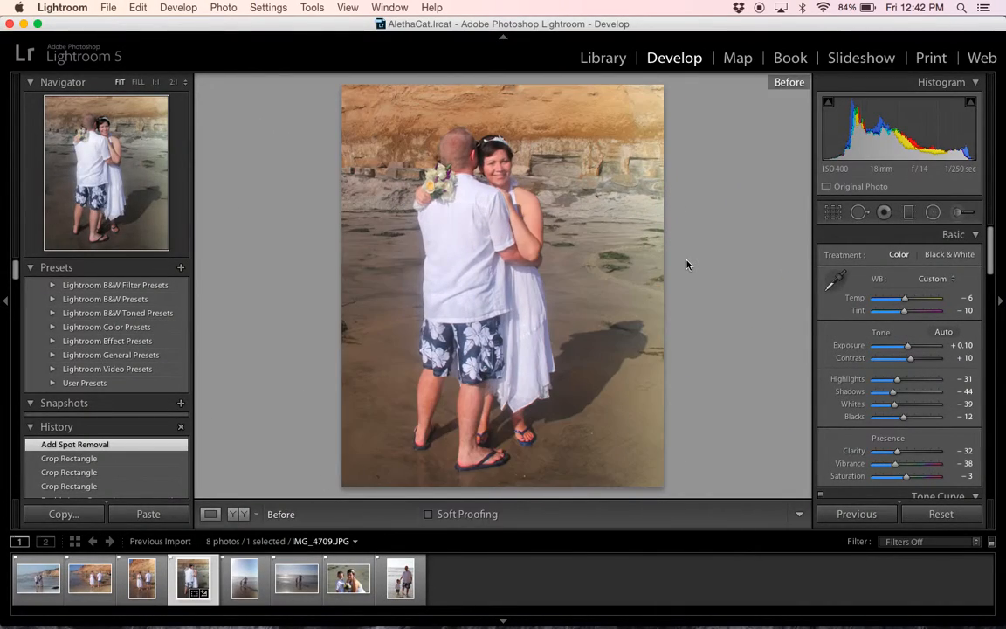
pyautogui.press('\\')
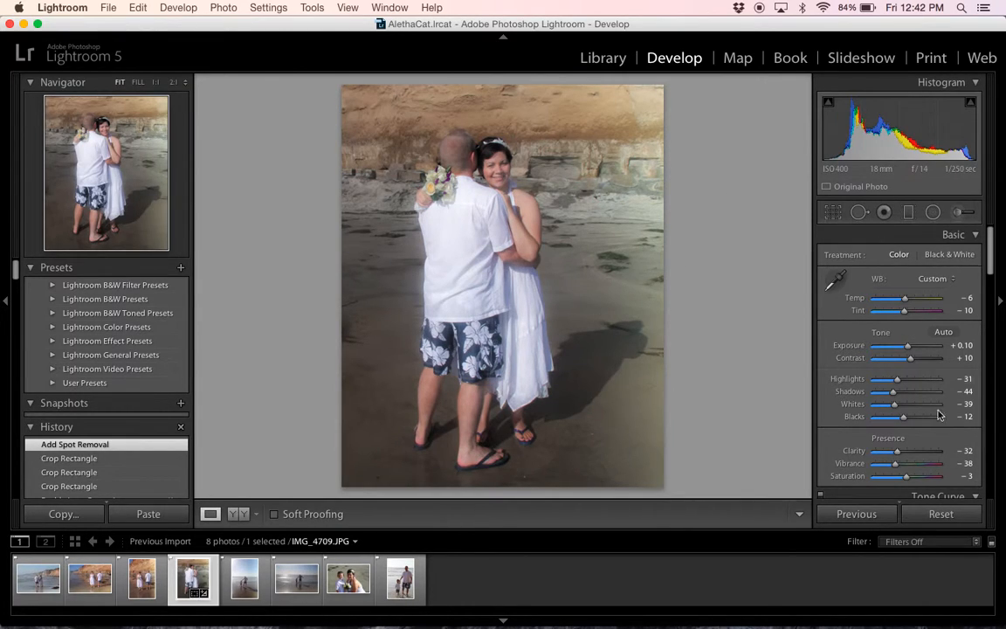
pyautogui.scroll(-5, 910, 384)
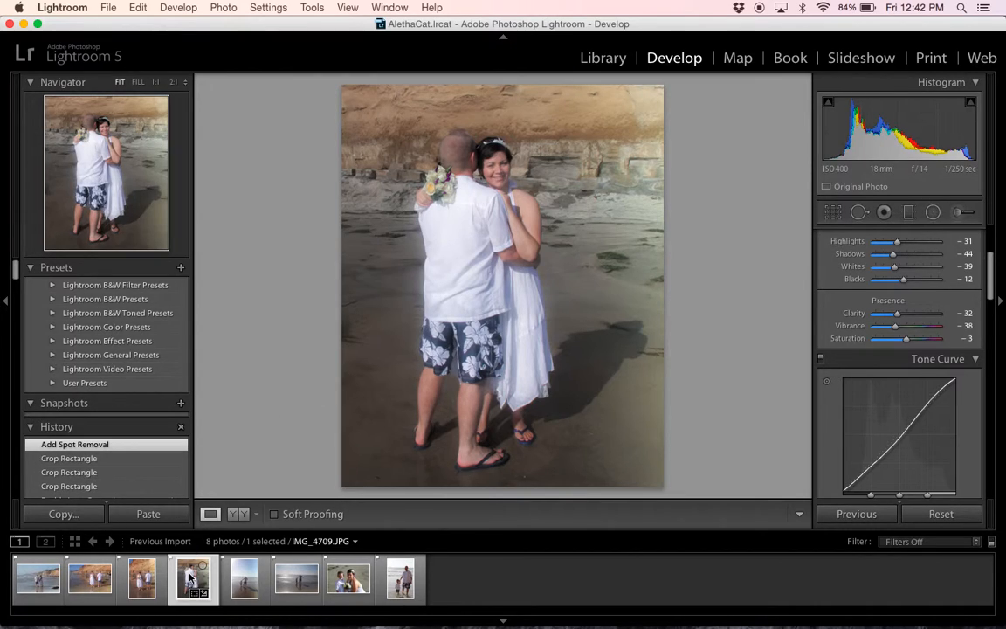
# Step: Start exporting IMG_4709.JPG to the client's PRINTimages folder on My Passport, leaving existing files on Ask what to do
pyautogui.click(109, 8)
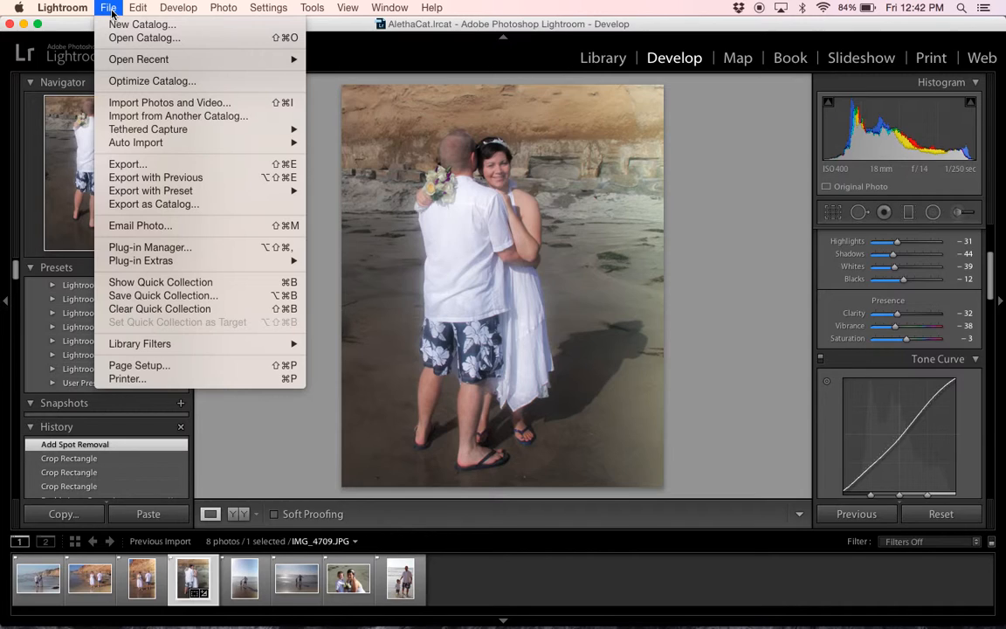
pyautogui.click(105, 159)
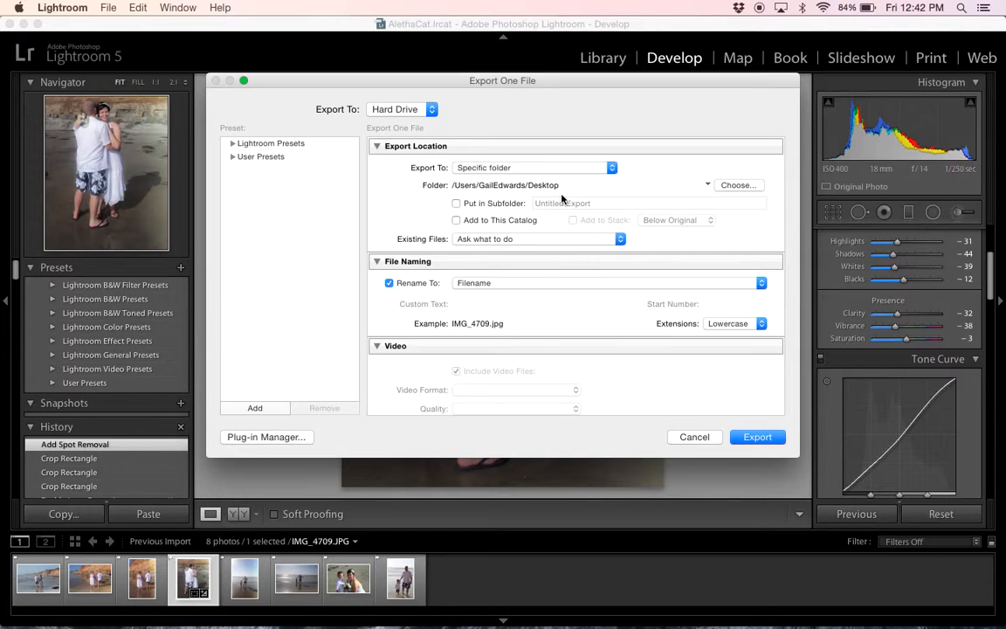
pyautogui.click(728, 186)
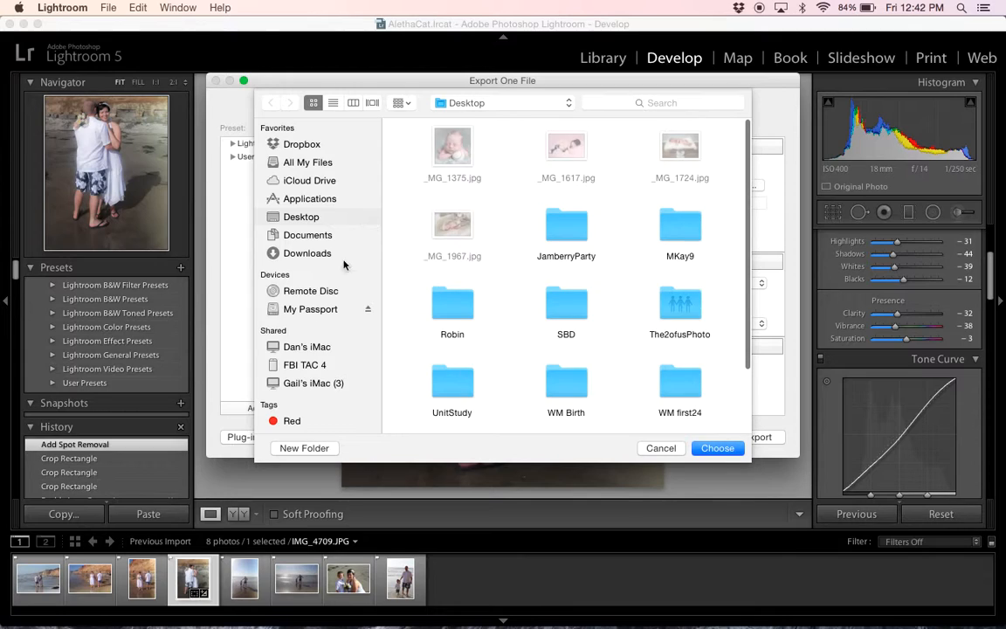
pyautogui.click(296, 310)
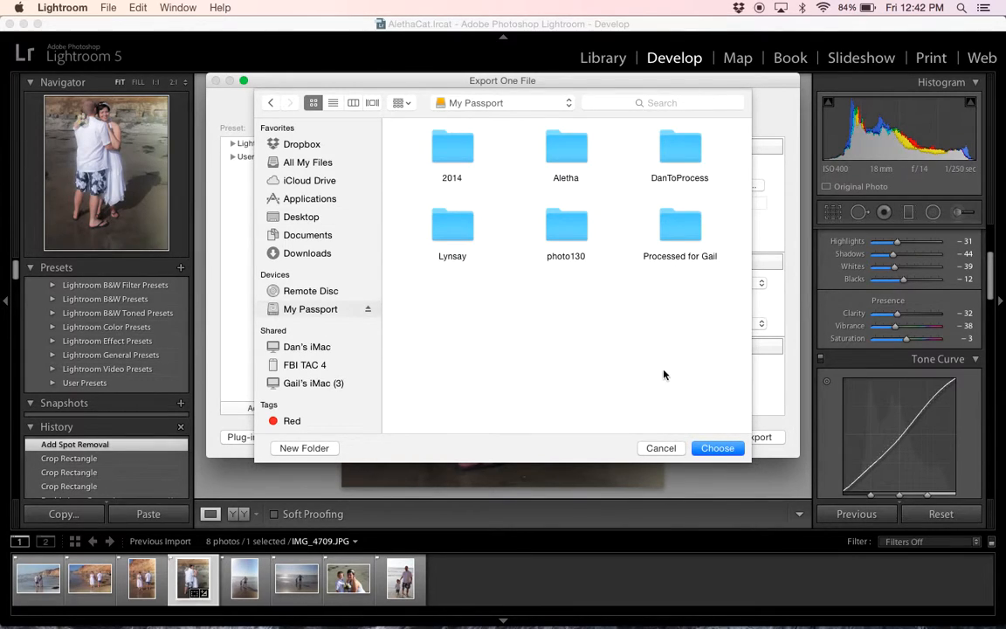
pyautogui.doubleClick(566, 150)
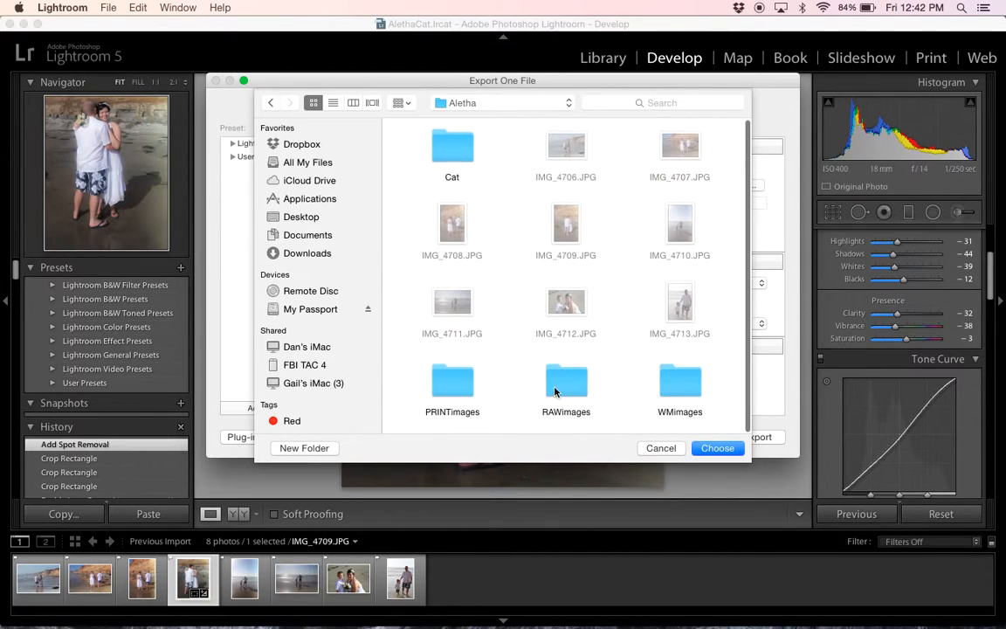
pyautogui.doubleClick(441, 384)
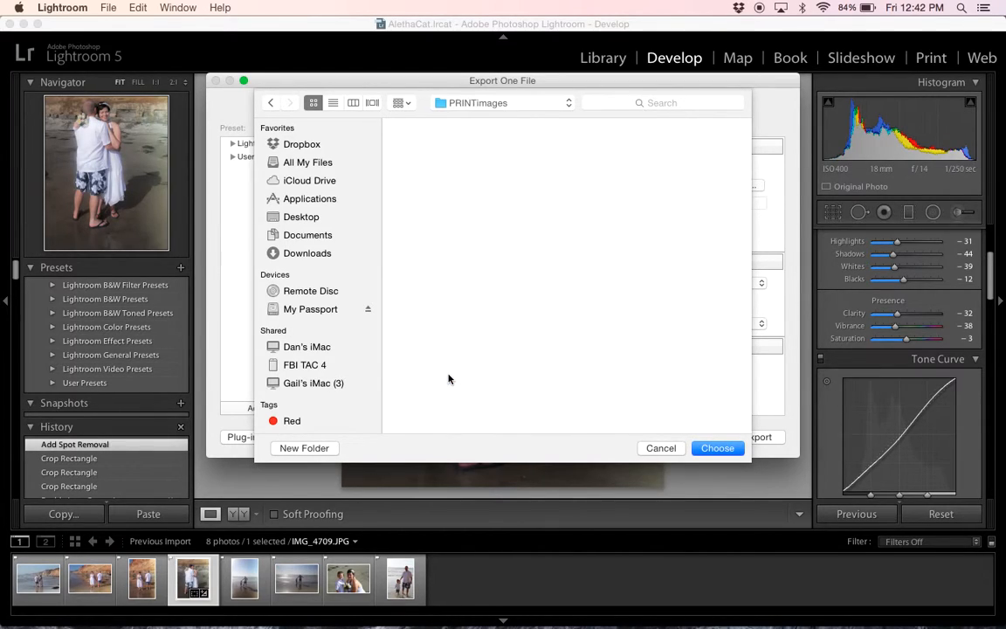
pyautogui.click(730, 450)
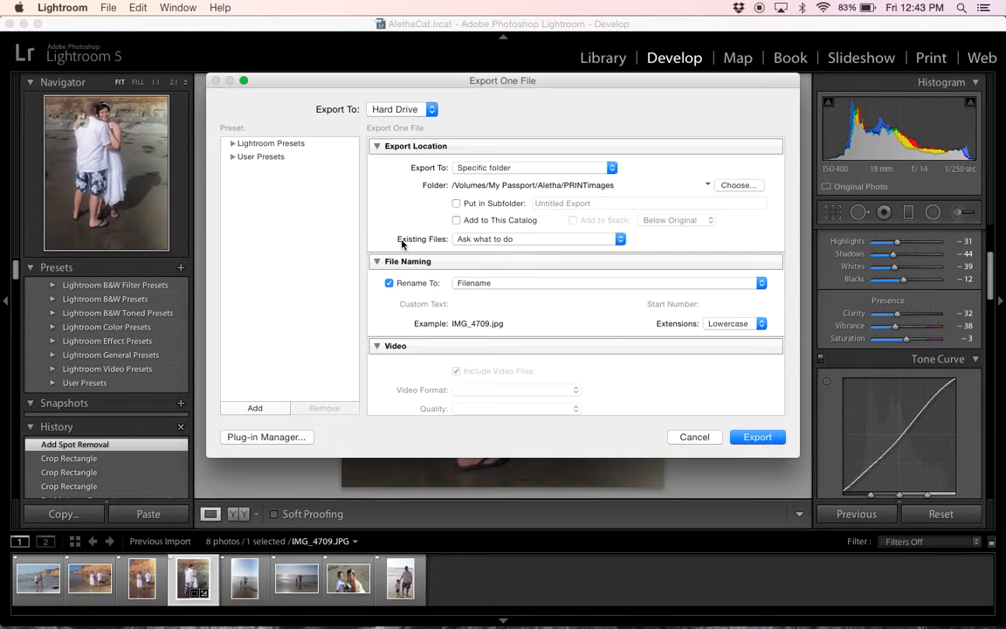
pyautogui.click(619, 240)
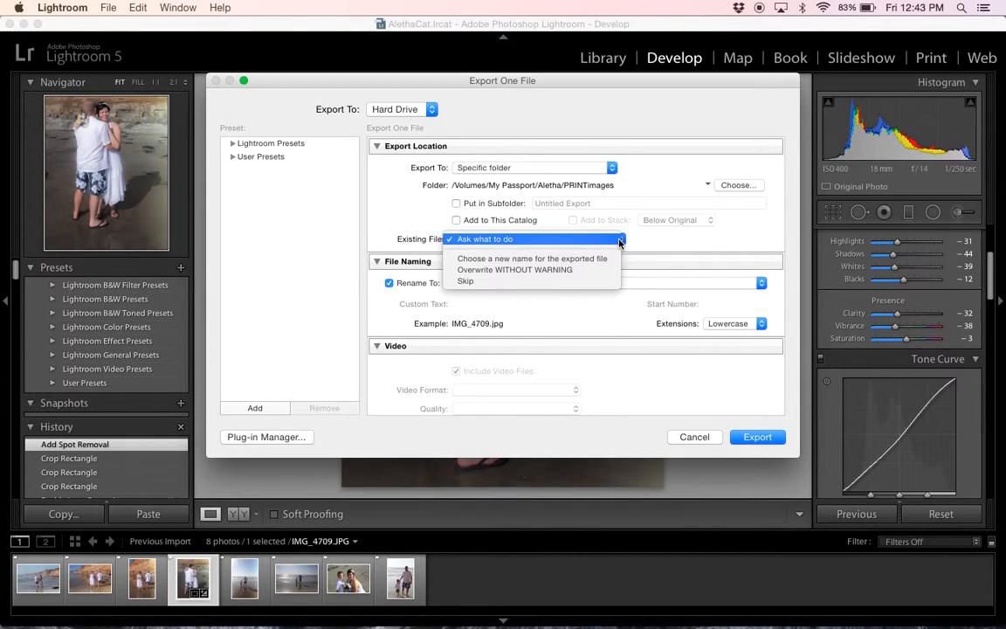
pyautogui.click(620, 240)
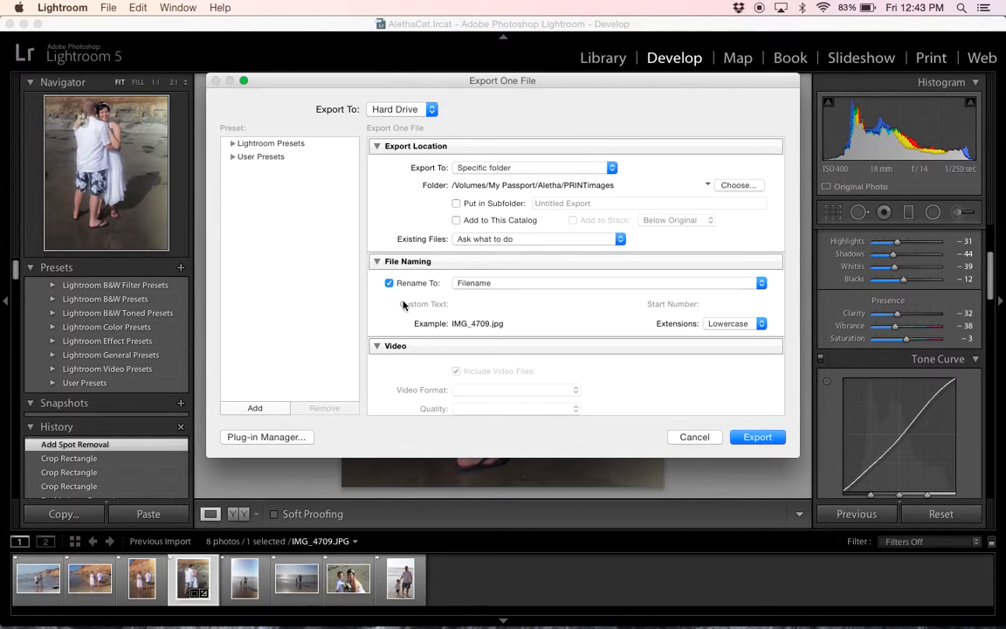
# Step: Set the export file naming to Custom Name (x of y) with the client's first name as the custom text
pyautogui.click(761, 284)
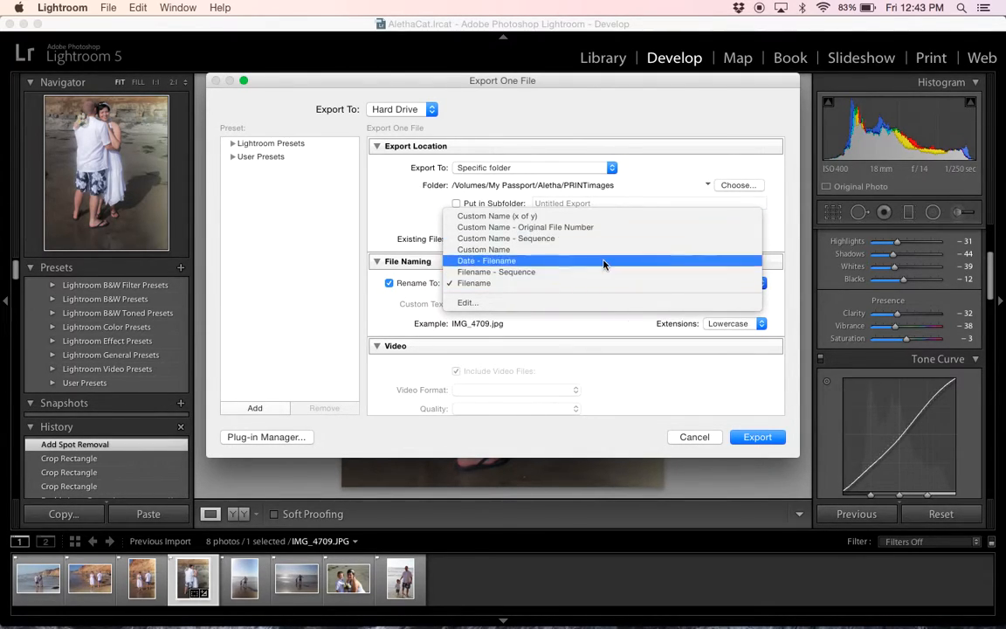
pyautogui.click(573, 217)
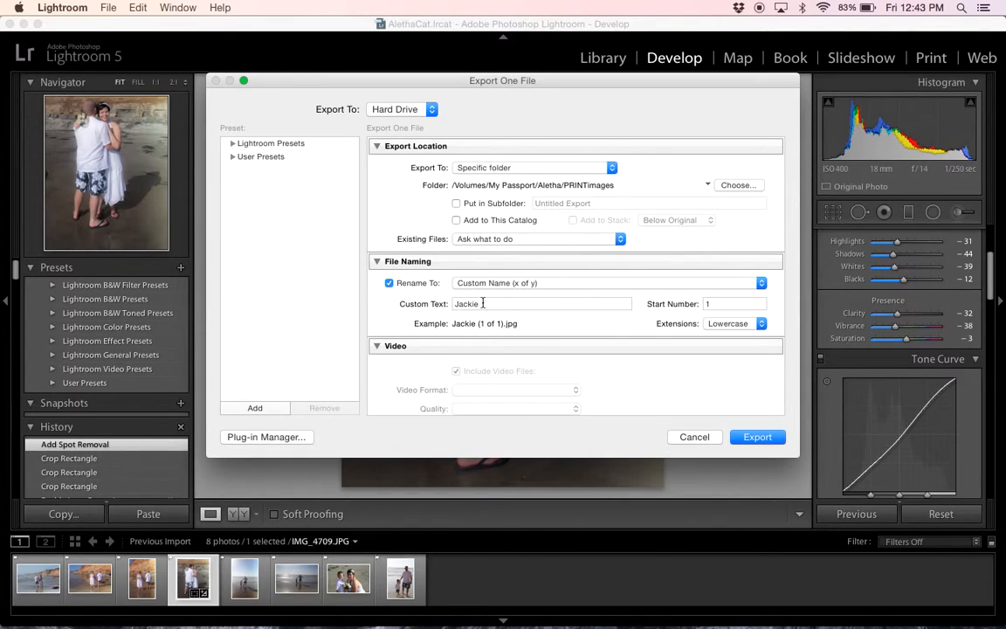
pyautogui.doubleClick(483, 303)
pyautogui.write('A')
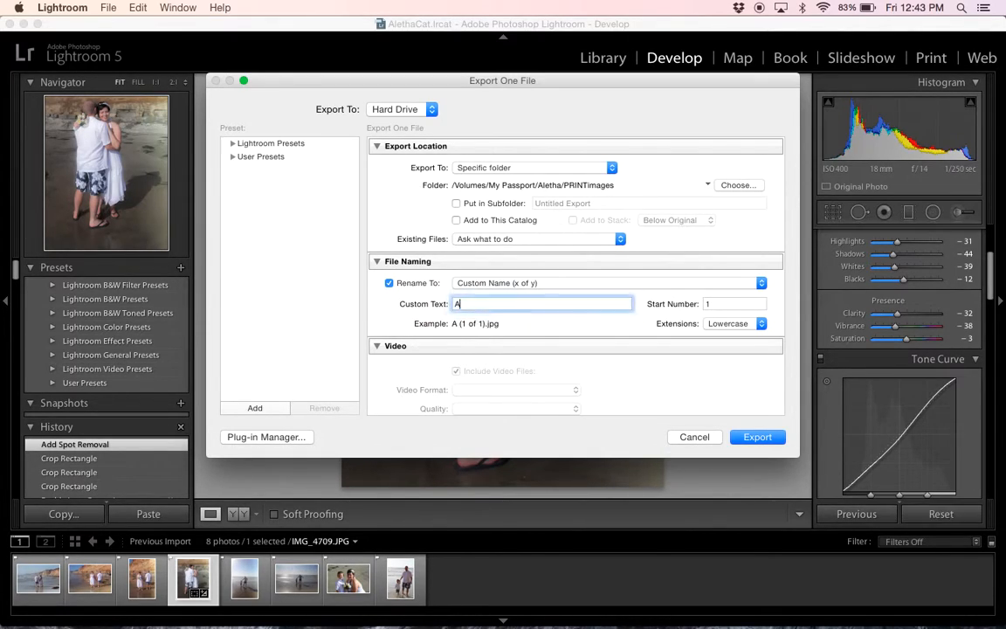
pyautogui.write('letha')
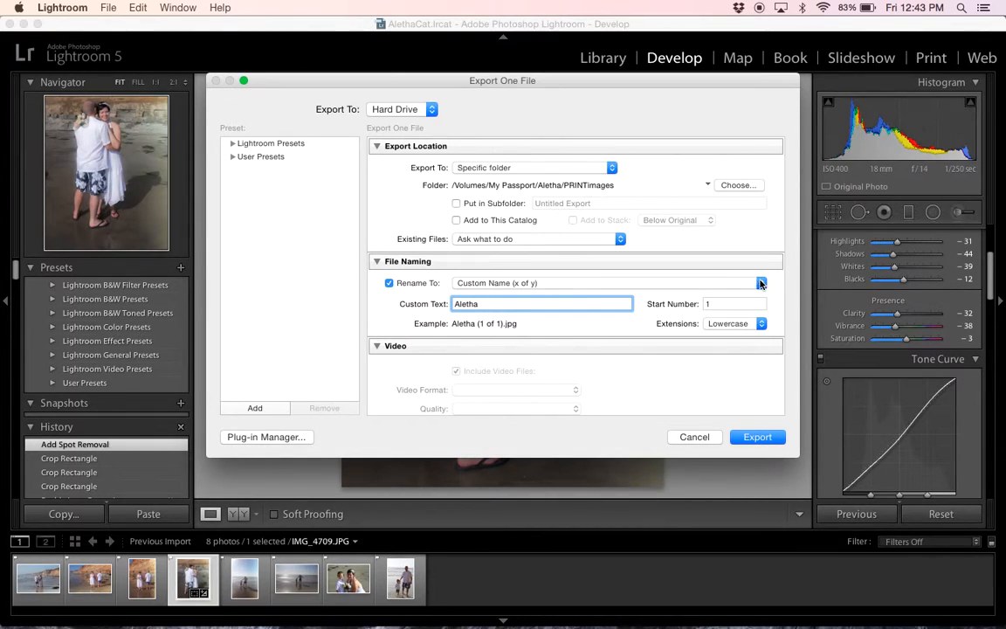
# Step: Try the Custom Name - Sequence file naming and return the export naming to Filename
pyautogui.click(732, 283)
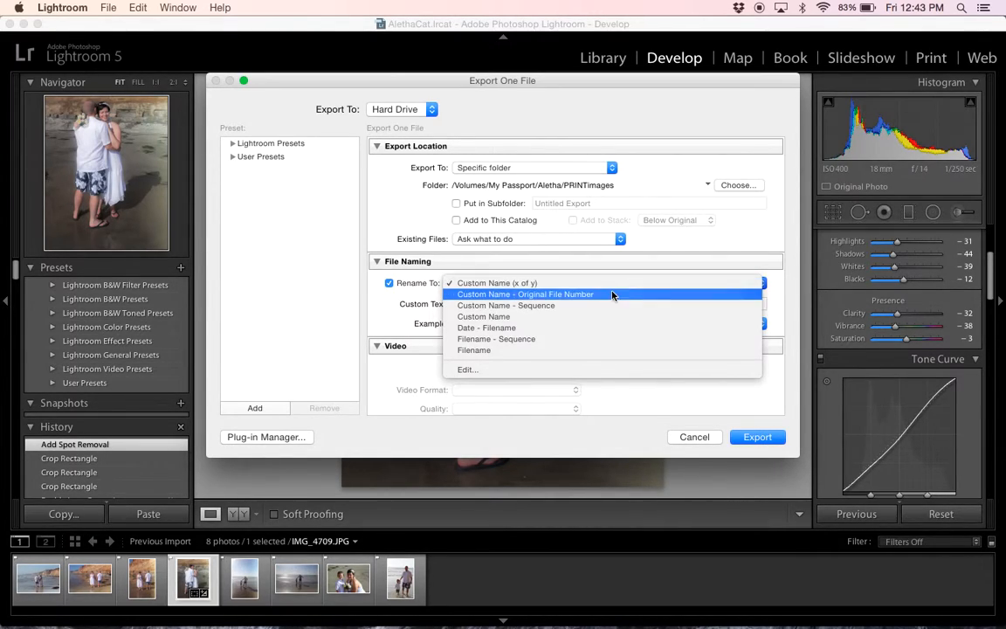
pyautogui.click(577, 310)
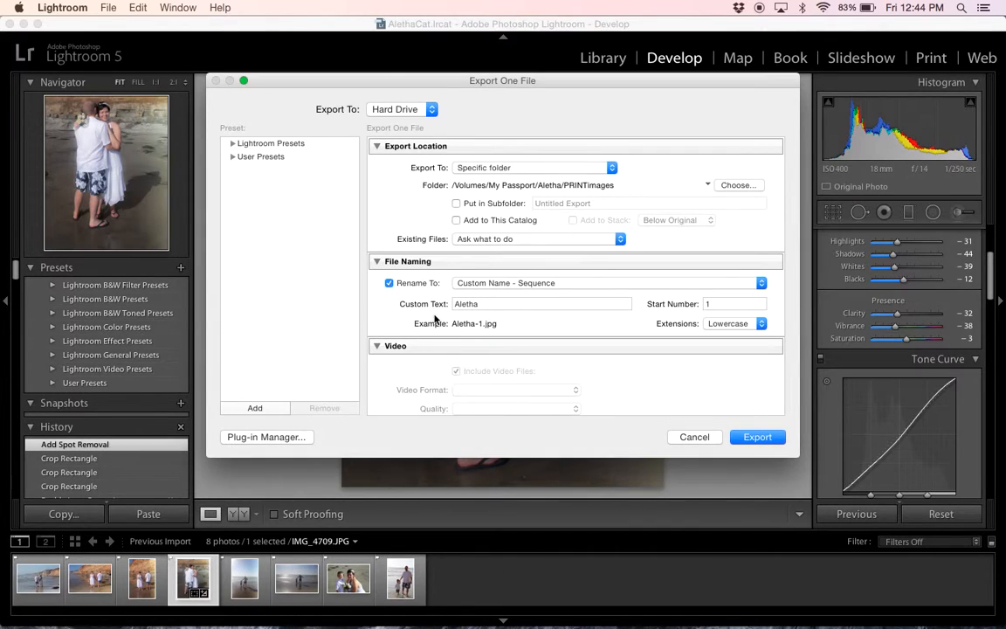
pyautogui.scroll(-1, 435, 319)
pyautogui.scroll(-5, 435, 319)
pyautogui.scroll(4, 435, 320)
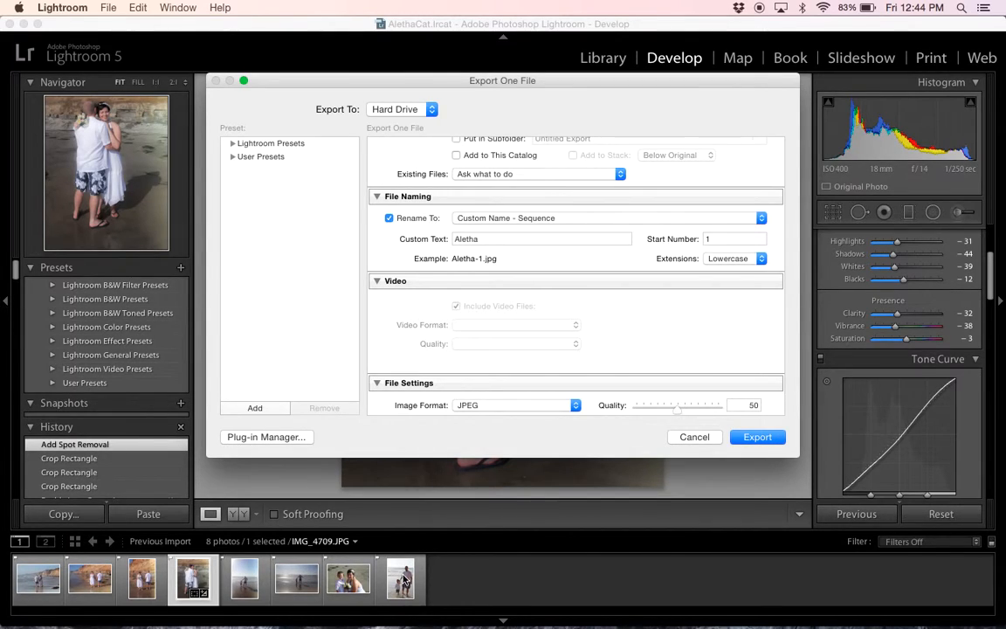
pyautogui.click(760, 220)
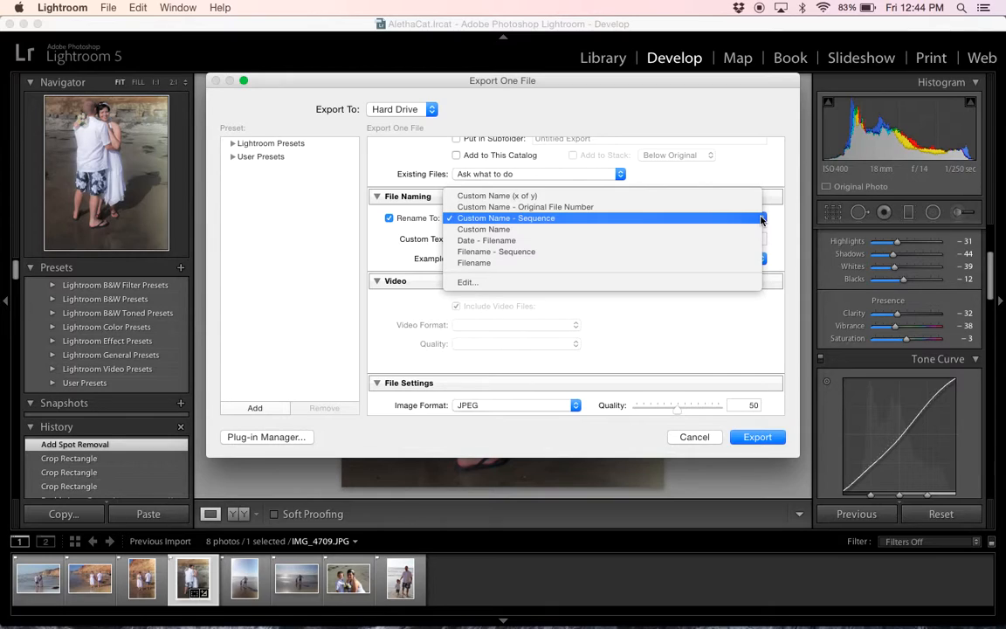
pyautogui.click(486, 262)
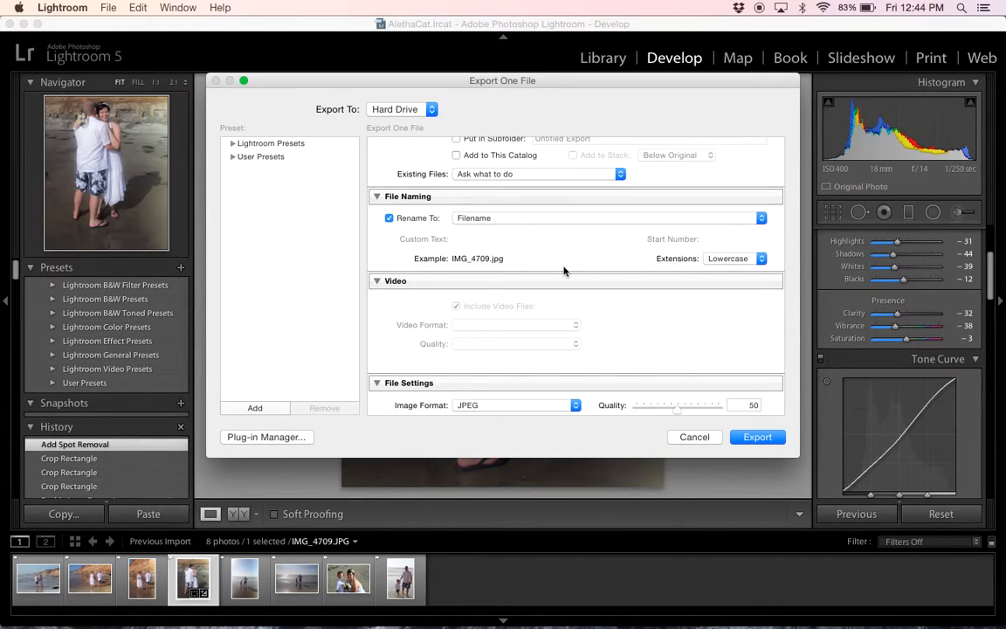
# Step: Set the quality of the exported JPEG to 100 in the file settings
pyautogui.scroll(-5, 427, 332)
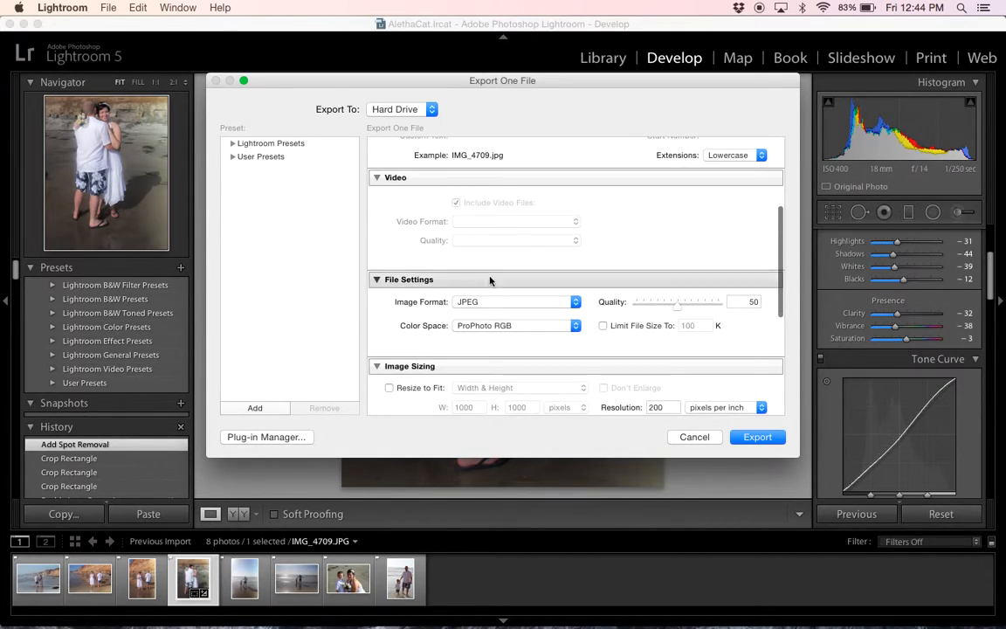
pyautogui.scroll(-1, 427, 356)
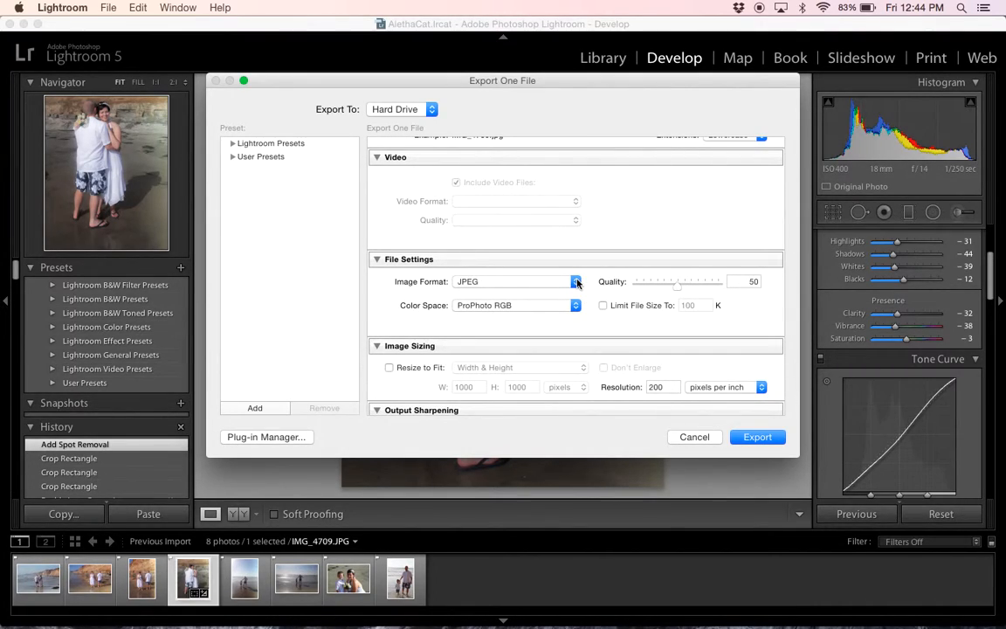
pyautogui.moveTo(679, 286); pyautogui.dragTo(746, 289)
# Step: Set the export resolution to 360 pixels per inch in the image sizing settings
pyautogui.scroll(-5, 507, 297)
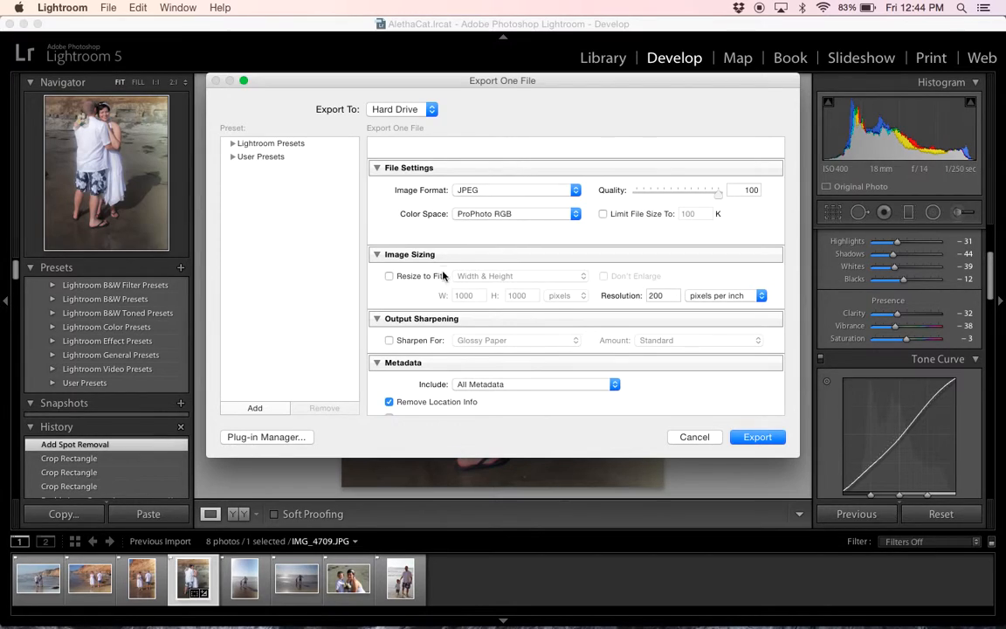
pyautogui.click(673, 294)
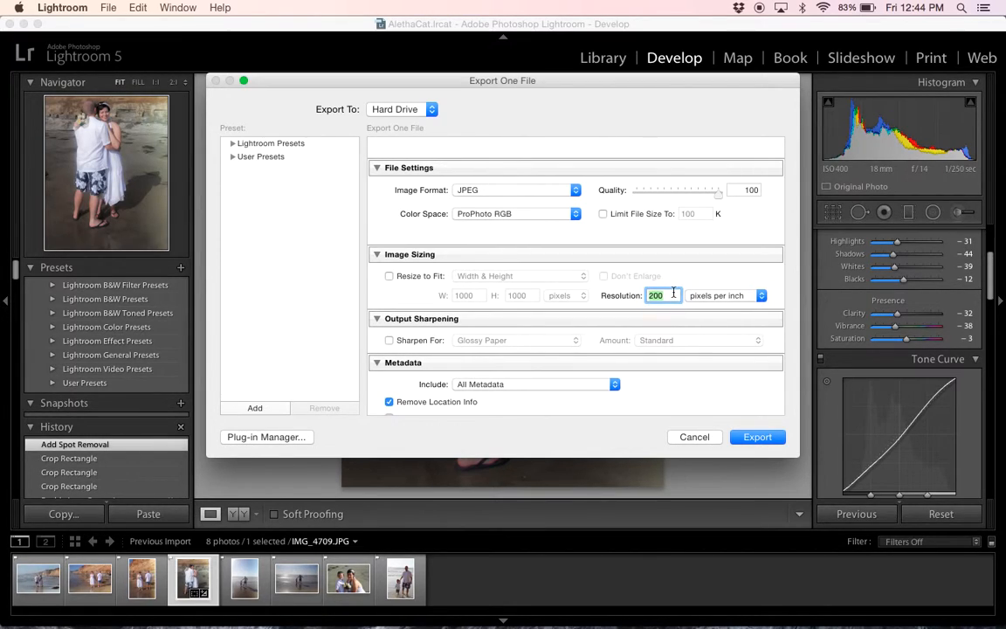
pyautogui.write('360')
pyautogui.scroll(-2, 629, 312)
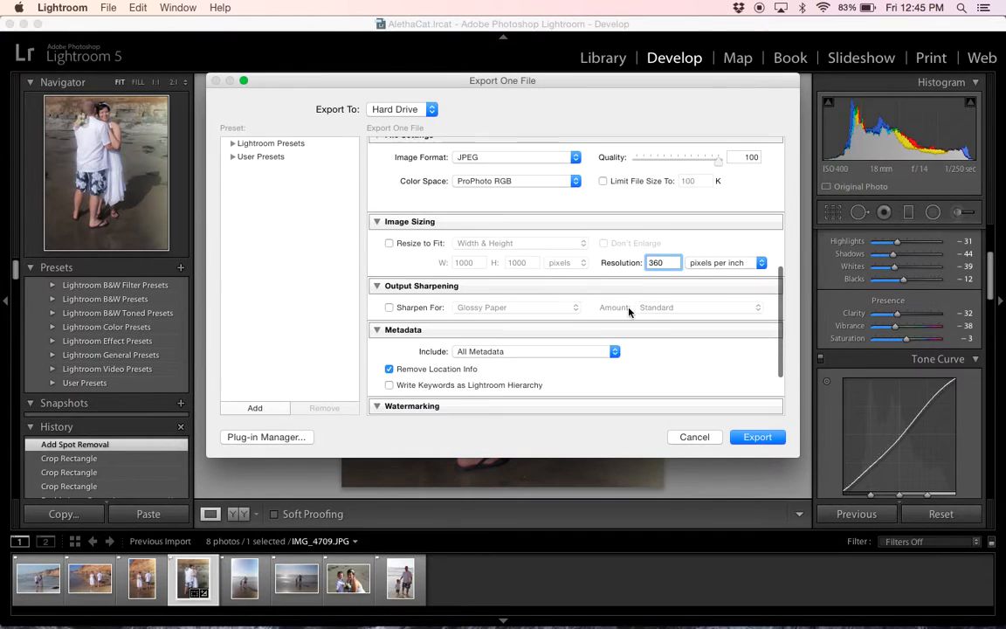
# Step: Enable output sharpening for Glossy Paper at the Standard amount and turn off the watermark for the print export
pyautogui.click(388, 306)
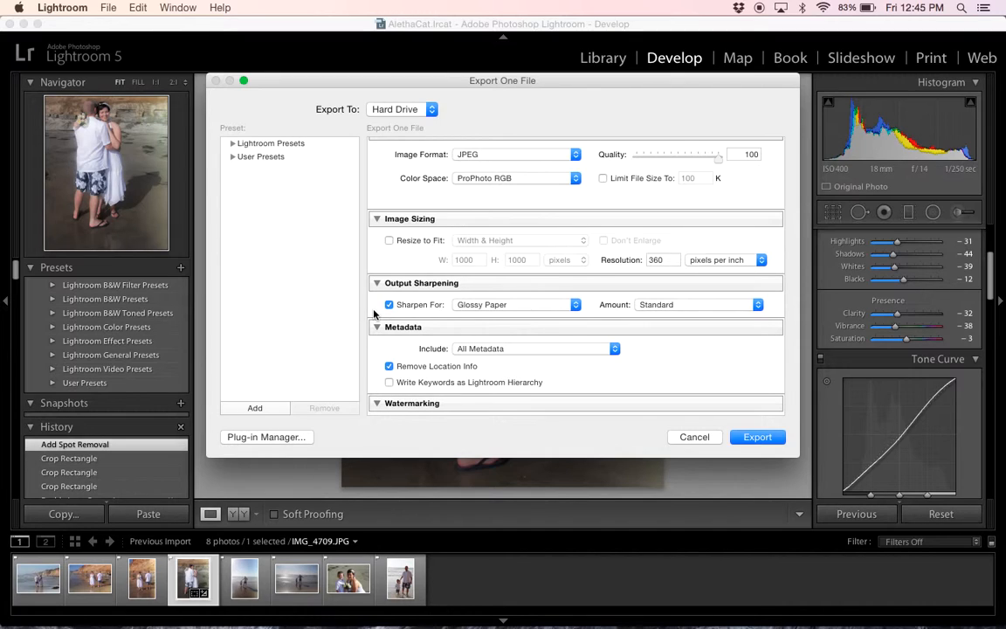
pyautogui.scroll(-2, 376, 315)
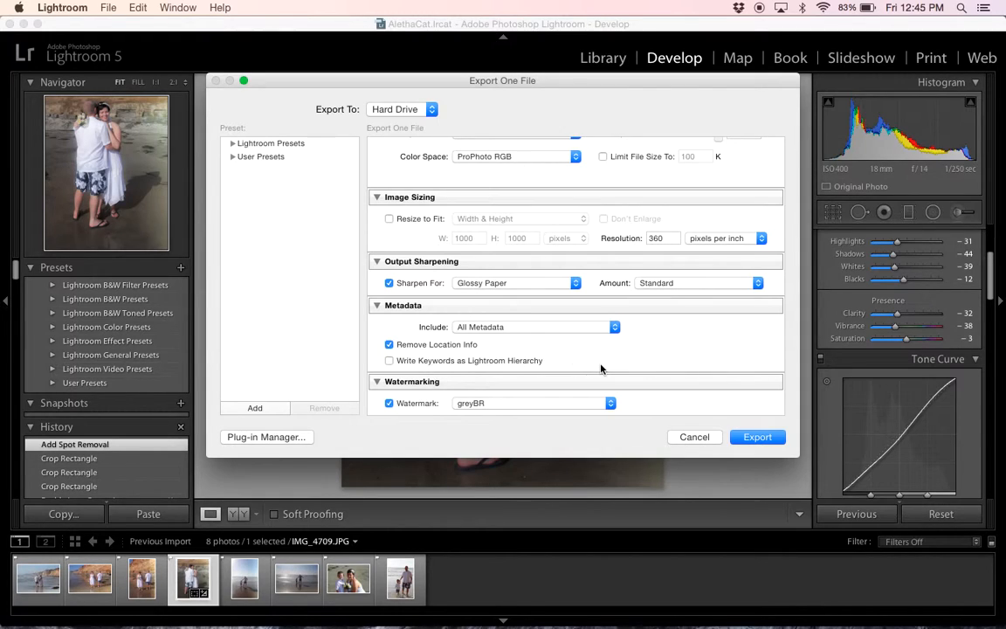
pyautogui.scroll(-3, 595, 340)
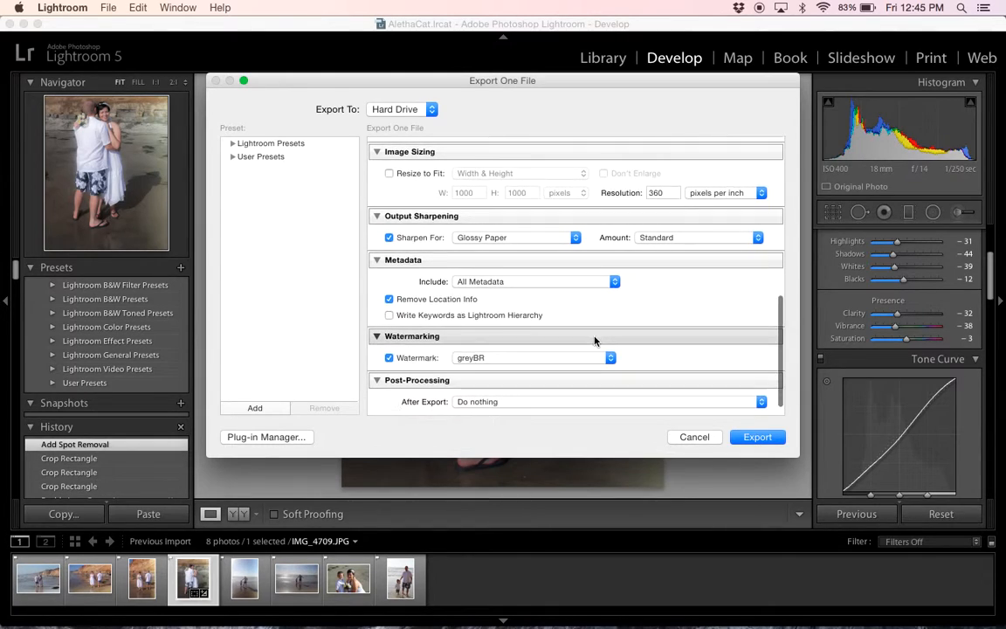
pyautogui.scroll(-2, 596, 341)
pyautogui.click(389, 335)
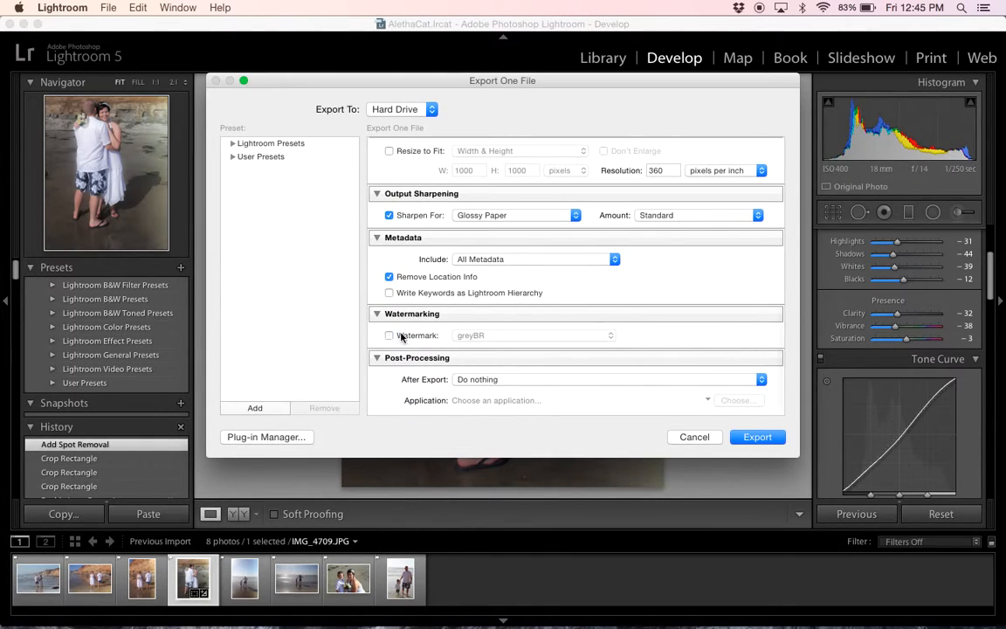
# Step: Review all export settings from location to post-processing and export the photo to the PRINTimages folder
pyautogui.scroll(10, 699, 228)
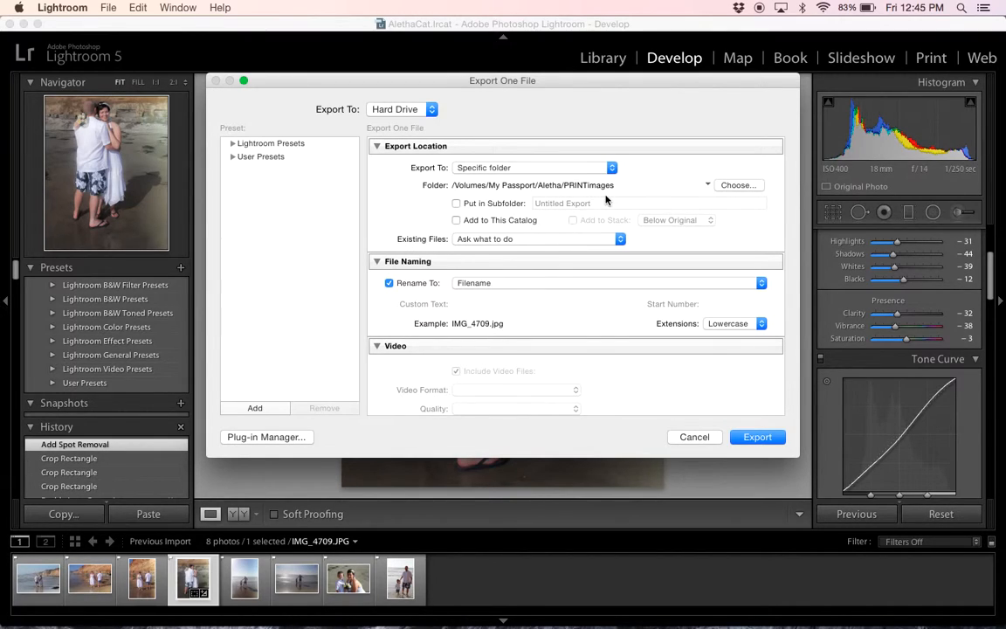
pyautogui.scroll(-5, 606, 201)
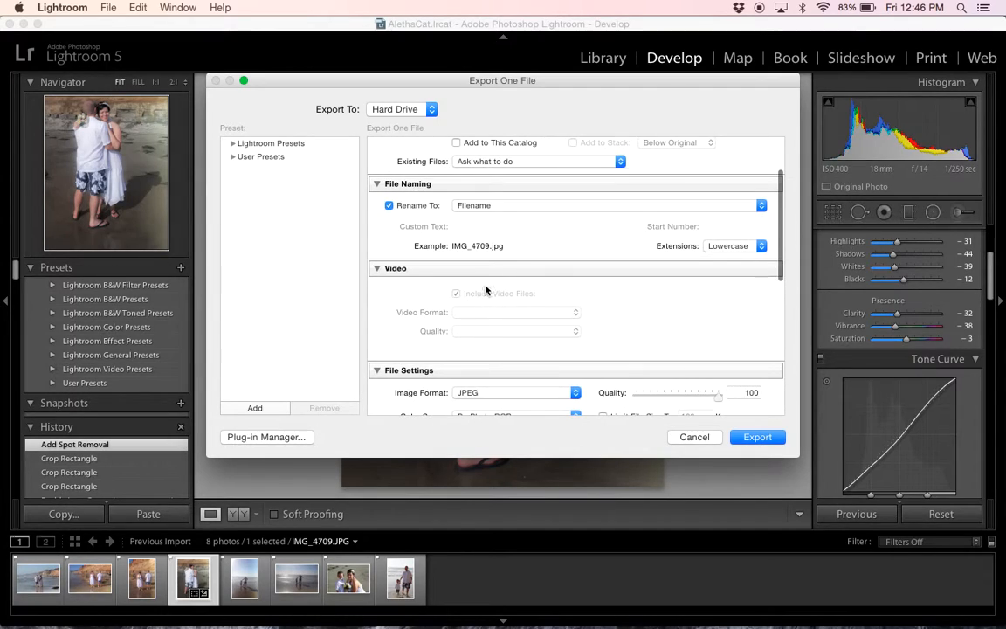
pyautogui.scroll(-5, 496, 214)
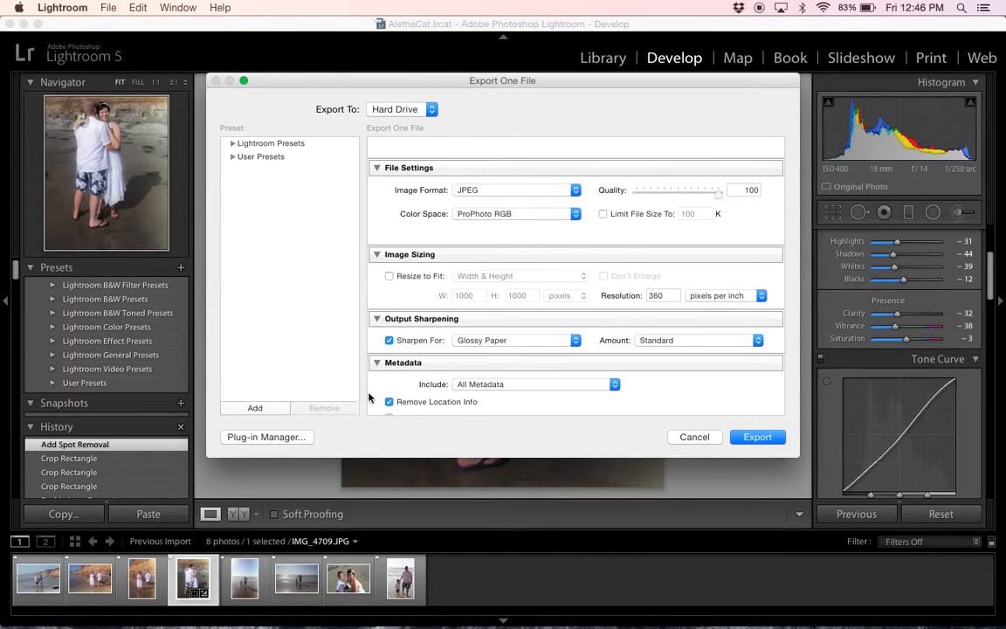
pyautogui.scroll(-5, 507, 375)
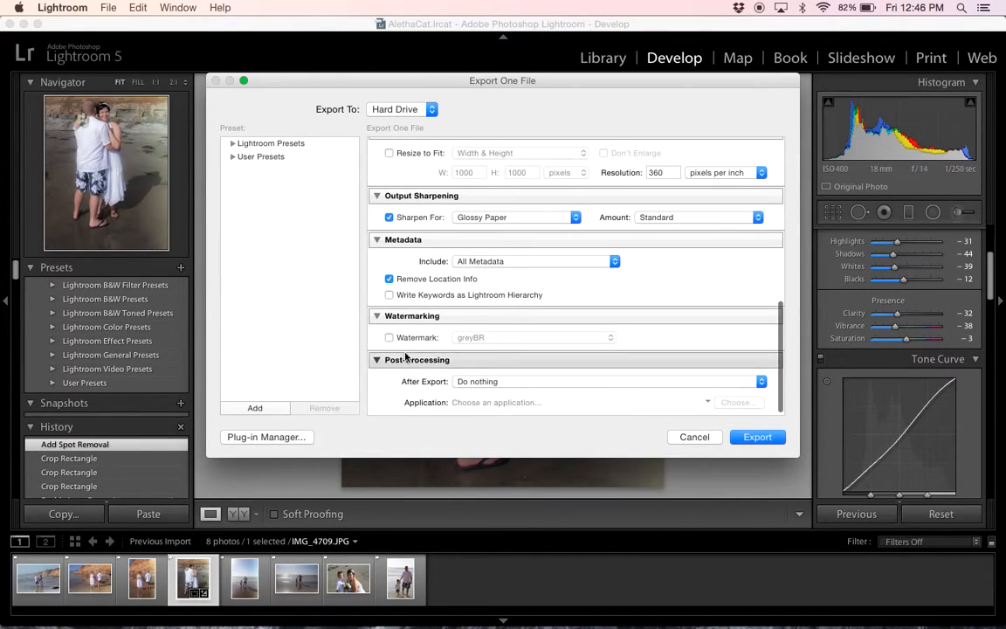
pyautogui.scroll(-1, 541, 320)
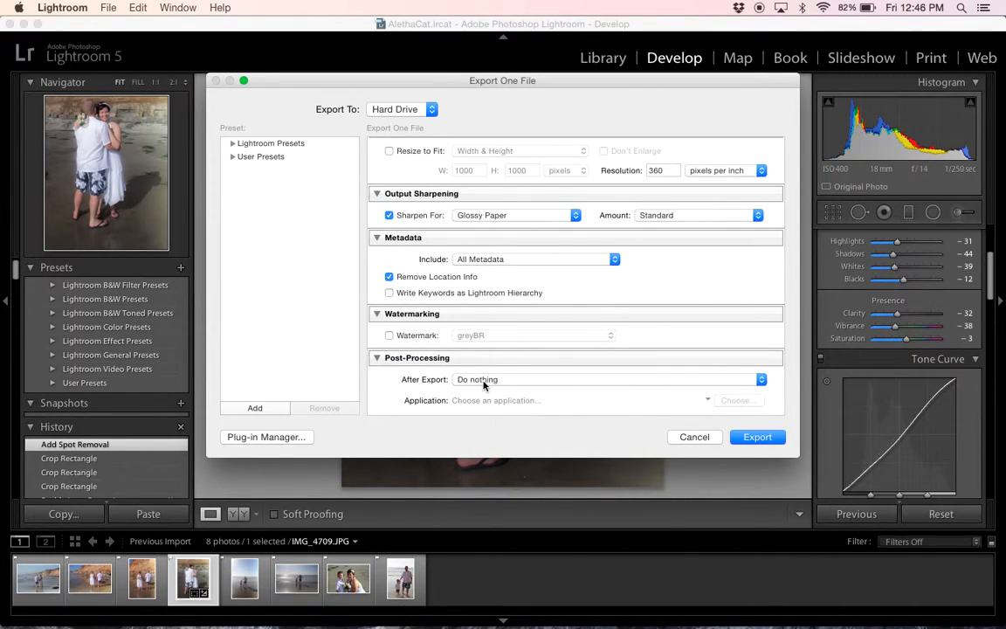
pyautogui.click(758, 437)
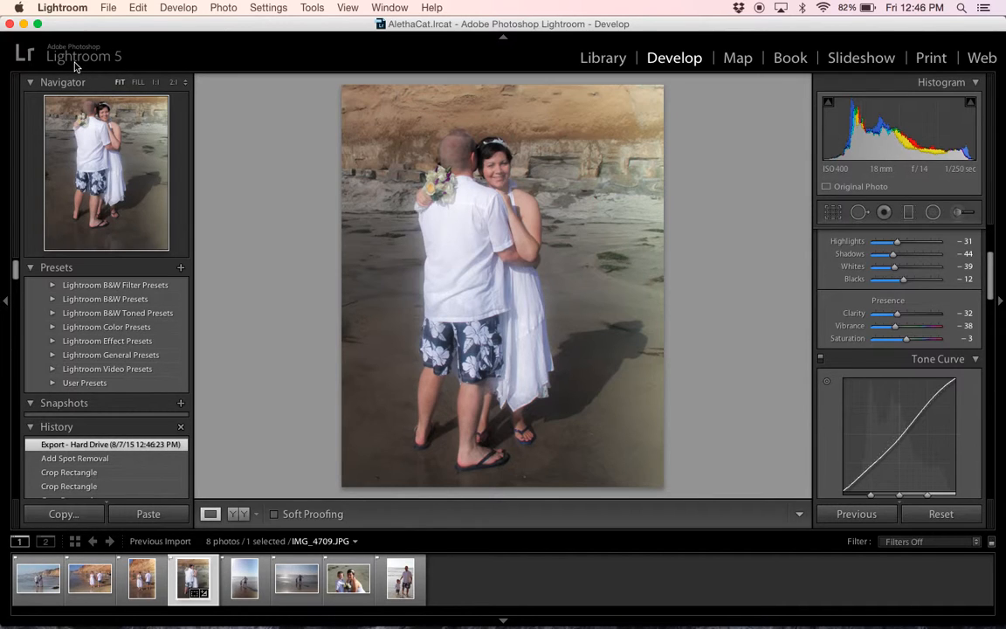
# Step: Switch to Finder, view the exported IMG_4709.jpg from the PRINTimages folder in Preview, and close the preview
pyautogui.click(23, 23)
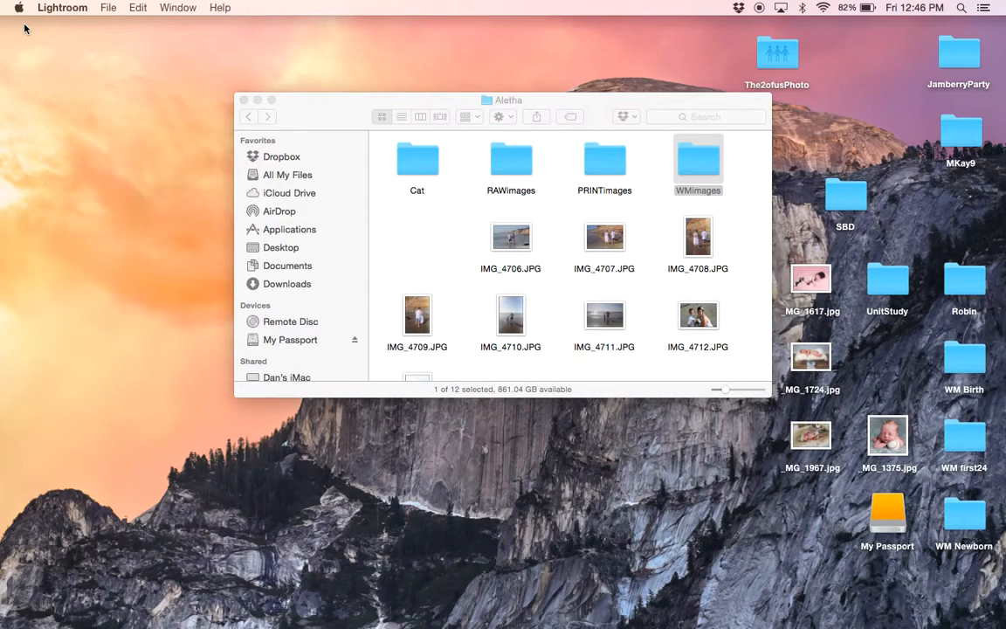
pyautogui.click(605, 162)
pyautogui.doubleClick(606, 163)
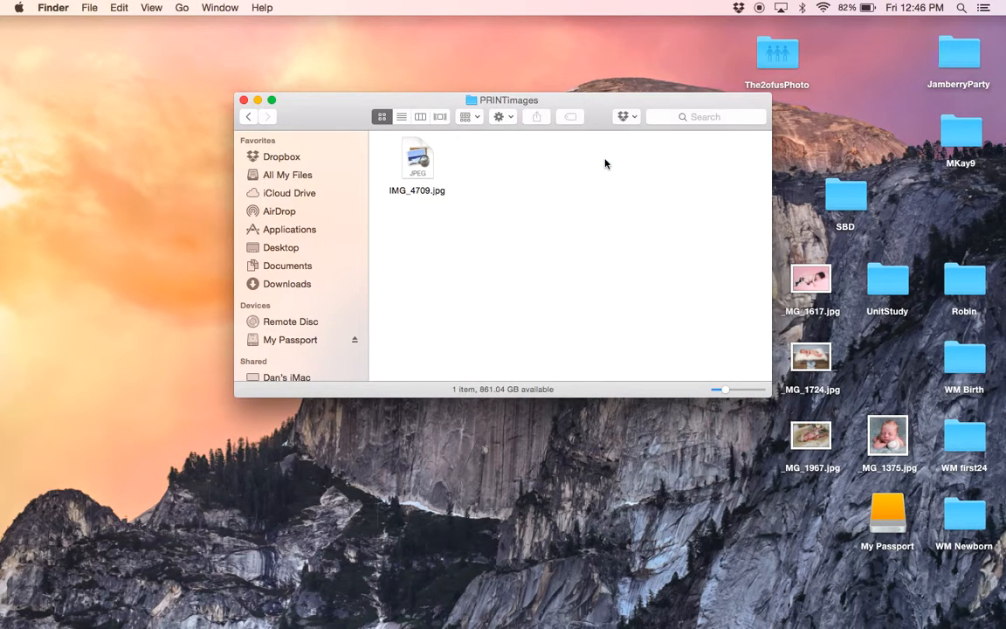
pyautogui.doubleClick(428, 163)
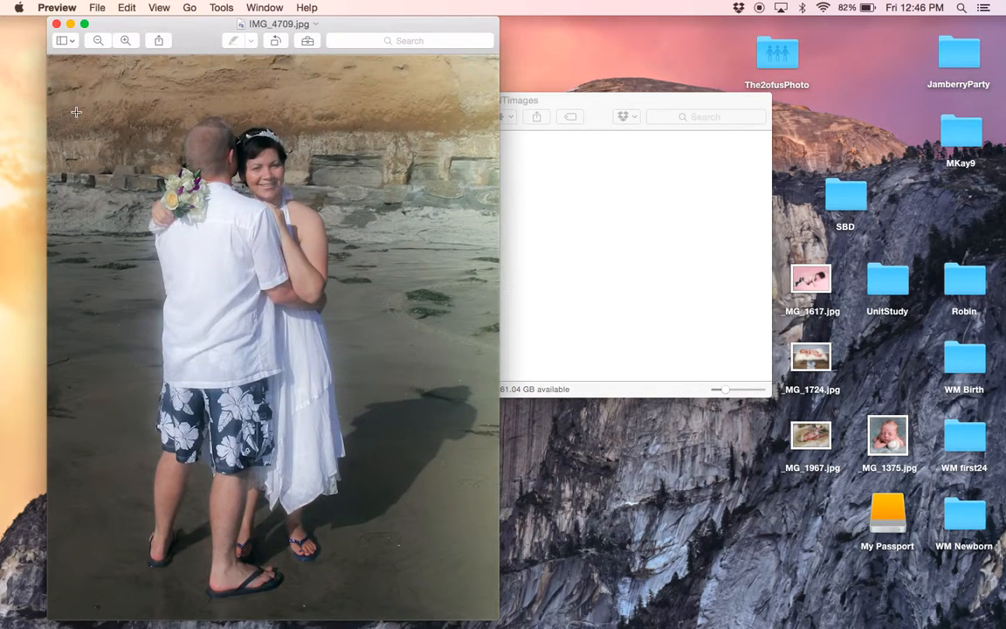
pyautogui.click(57, 24)
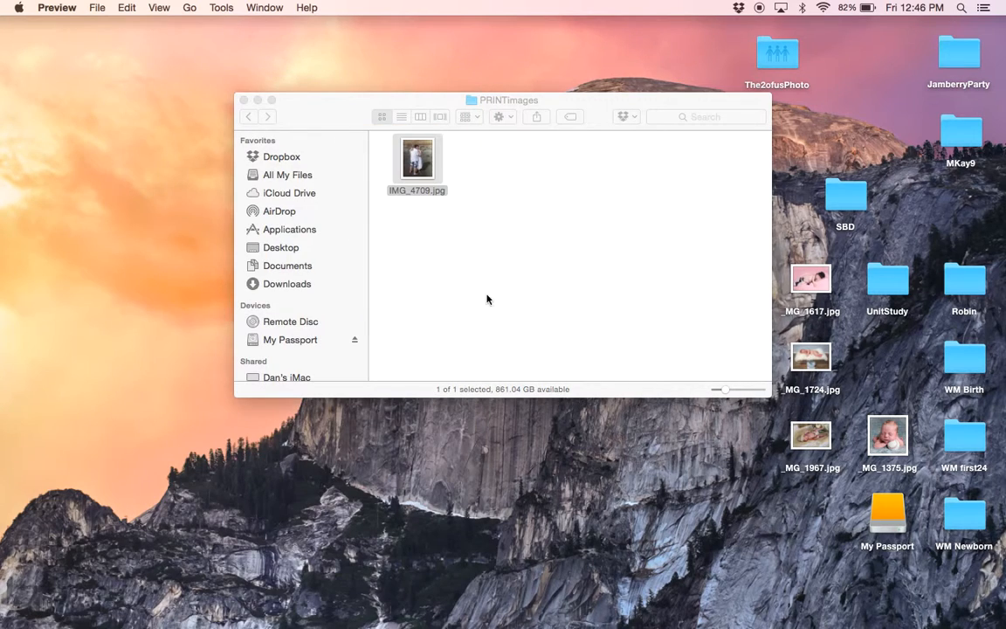
pyautogui.click(491, 255)
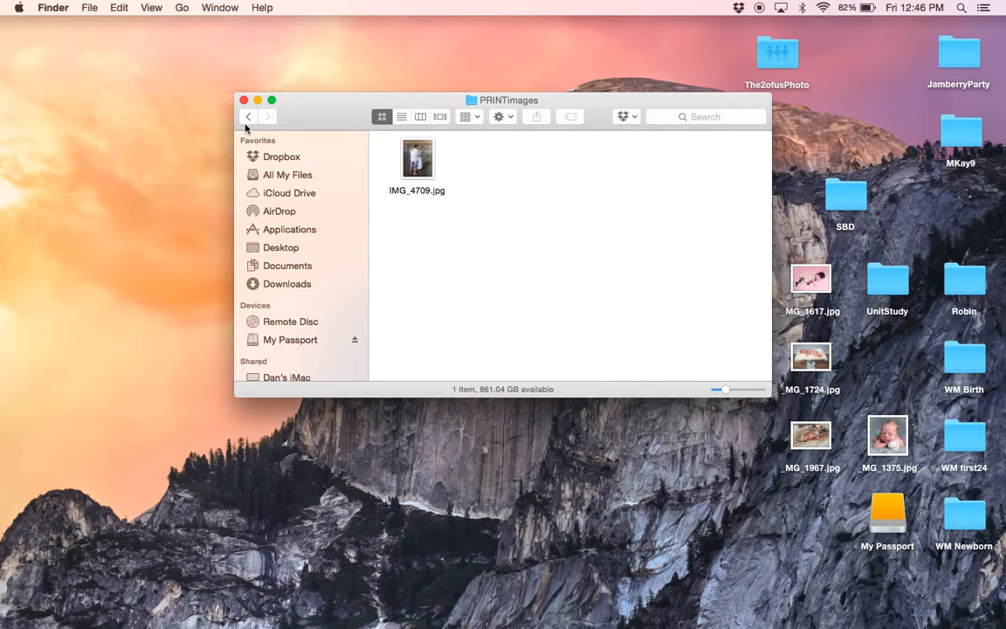
# Step: Switch back to Lightroom and start a new export with the WMimages folder inside the client's folder on My Passport as destination
pyautogui.moveTo(442, 612)
pyautogui.moveTo(694, 624)
pyautogui.click(405, 605)
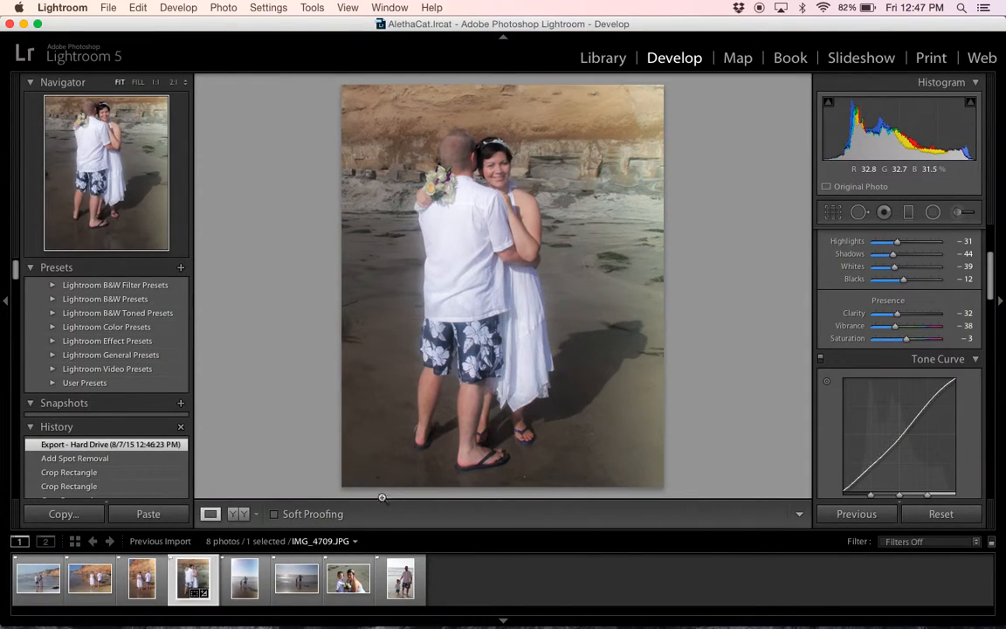
pyautogui.click(108, 8)
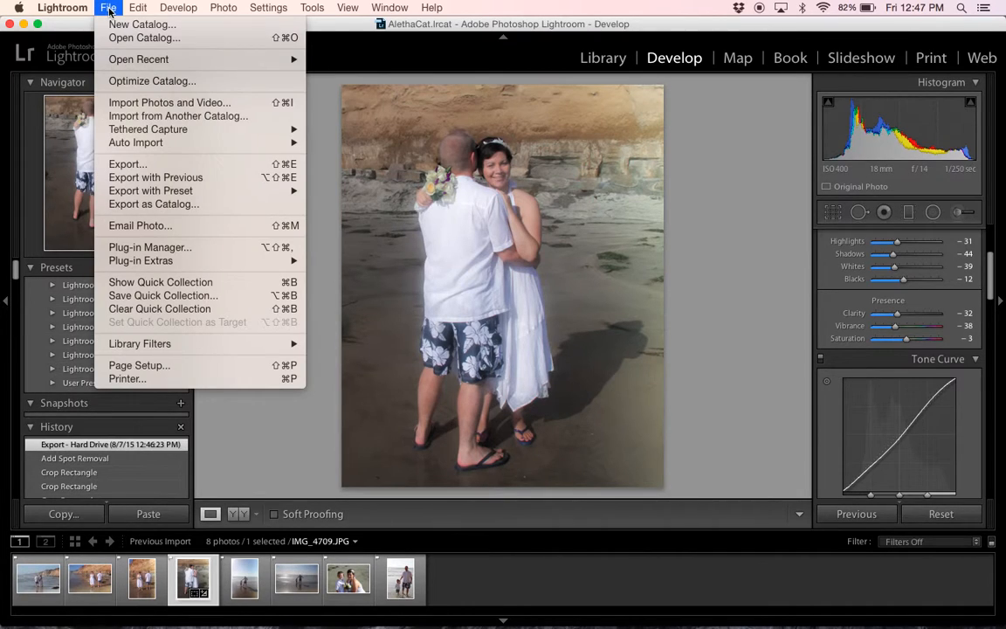
pyautogui.click(140, 164)
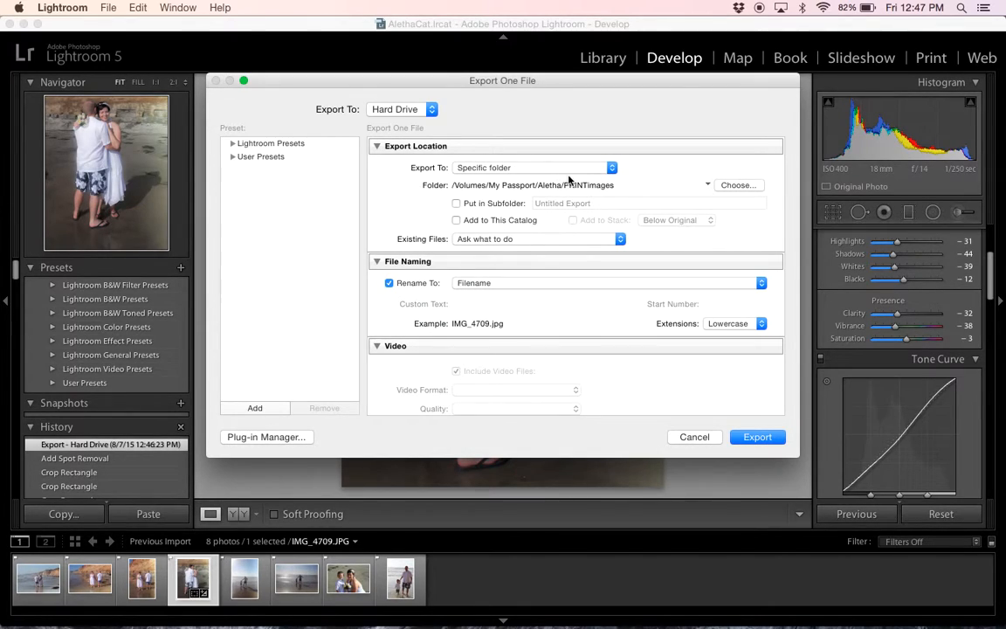
pyautogui.click(730, 187)
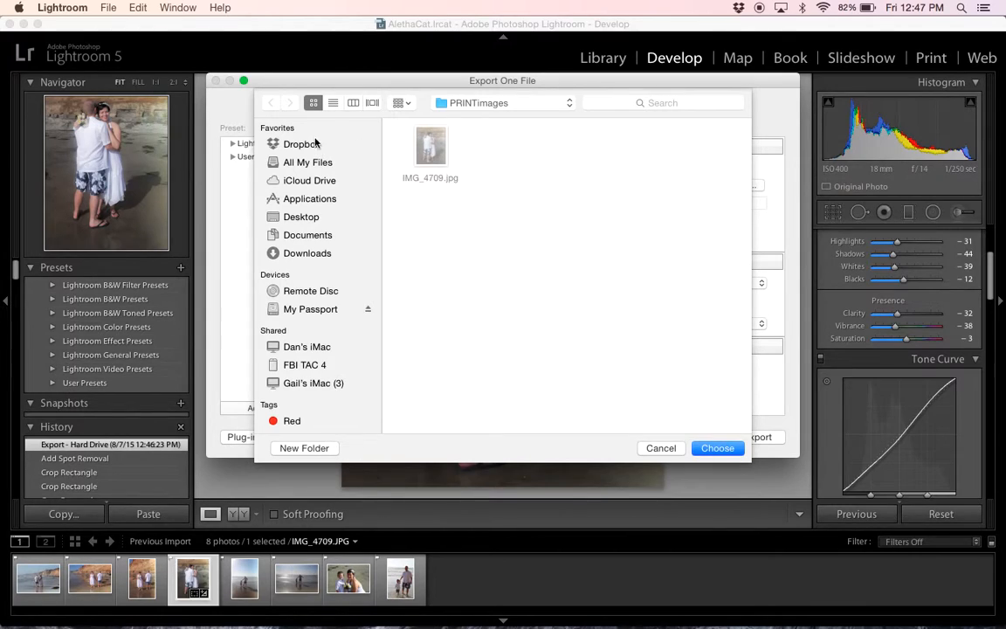
pyautogui.click(294, 310)
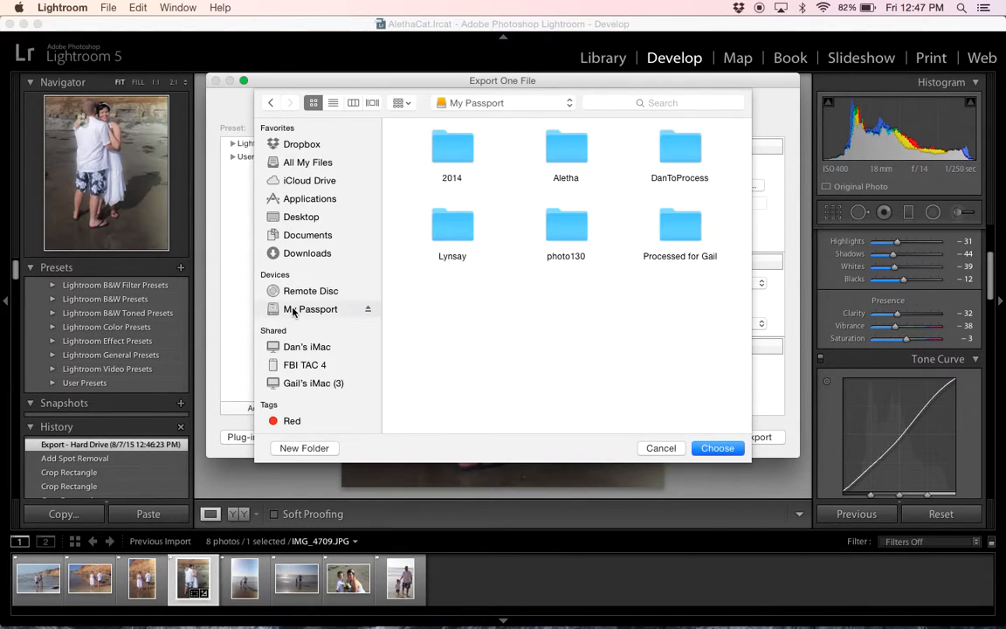
pyautogui.doubleClick(568, 159)
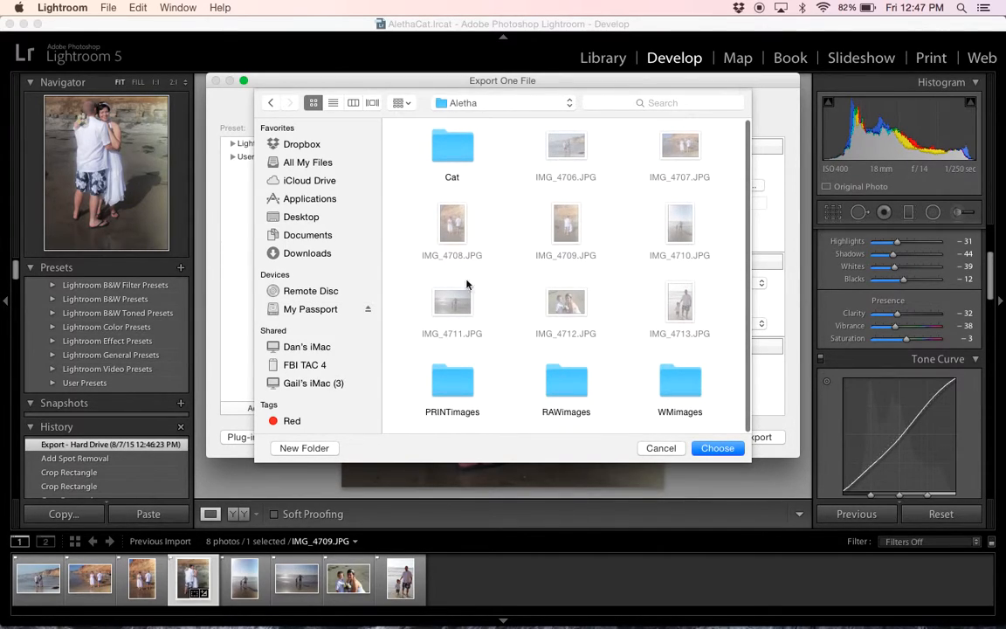
pyautogui.doubleClick(679, 383)
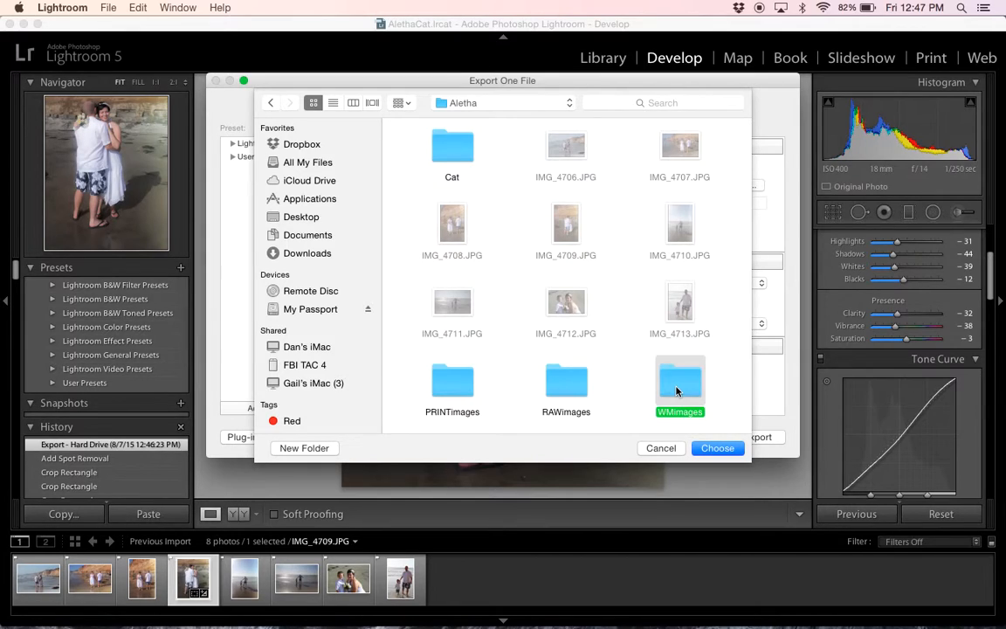
pyautogui.click(716, 448)
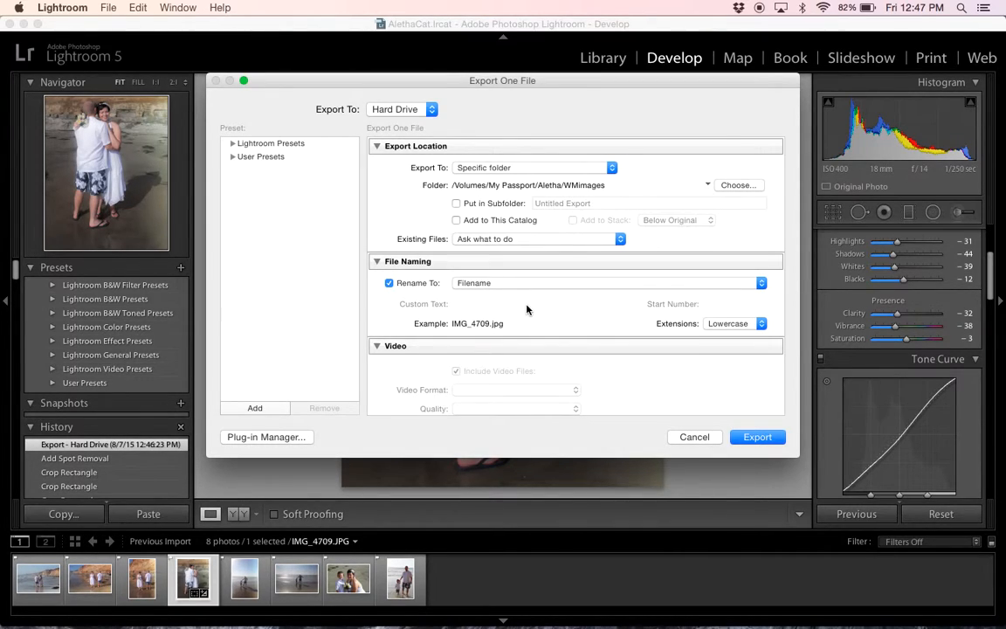
# Step: Set the JPEG quality to 50 and turn off output sharpening for the watermarked export
pyautogui.scroll(-5, 526, 304)
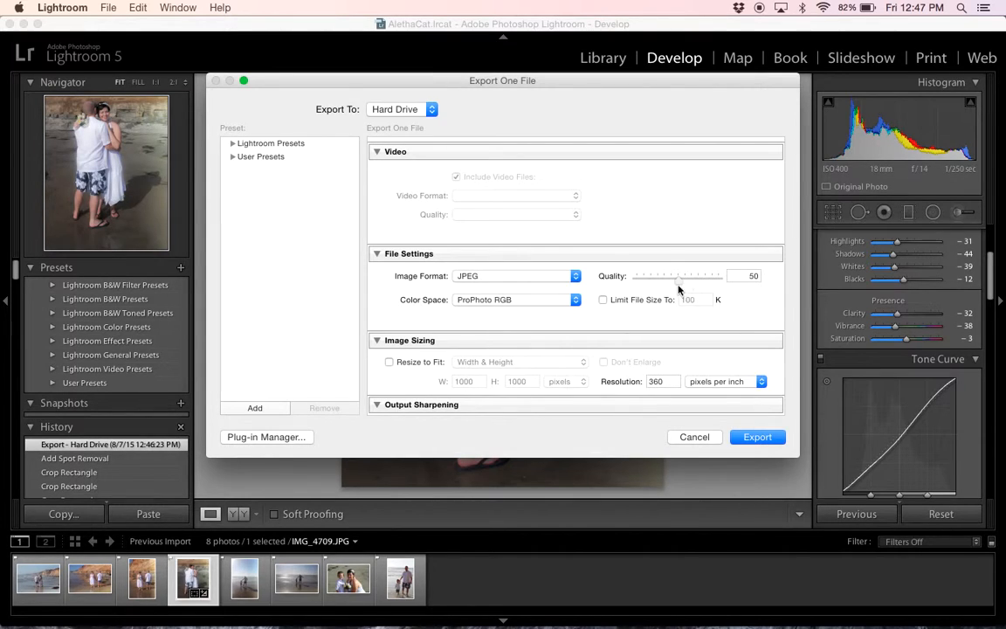
pyautogui.scroll(-3, 499, 214)
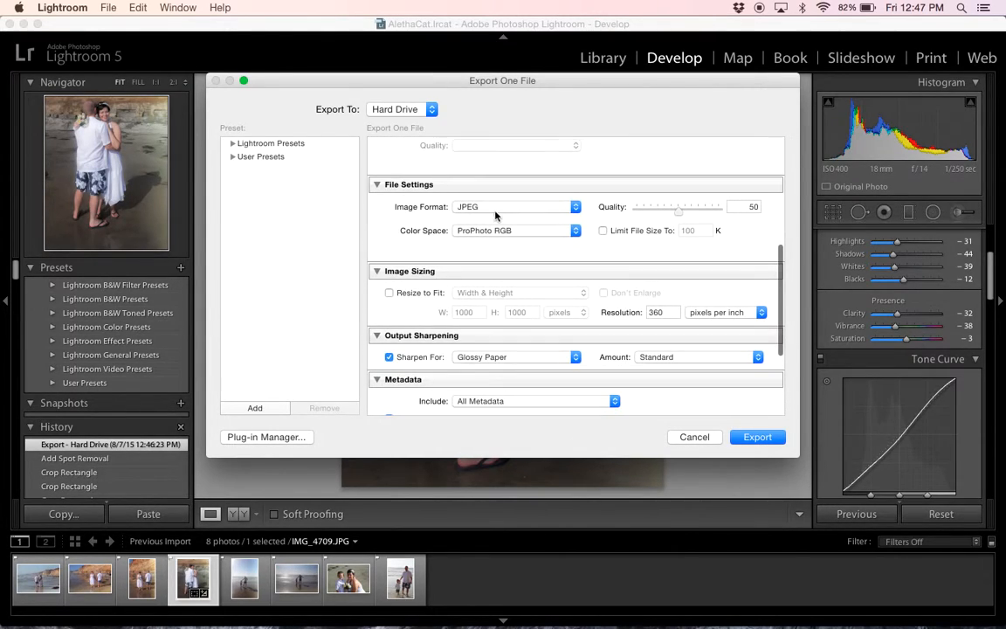
pyautogui.click(390, 357)
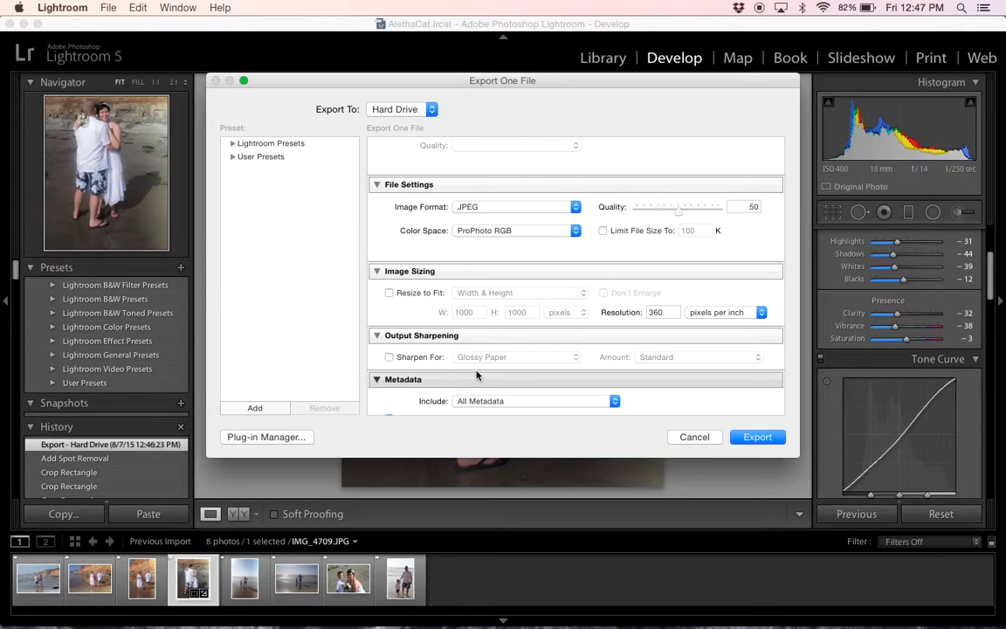
# Step: Set the export resolution to 200 pixels per inch in the image sizing settings
pyautogui.scroll(-1, 477, 376)
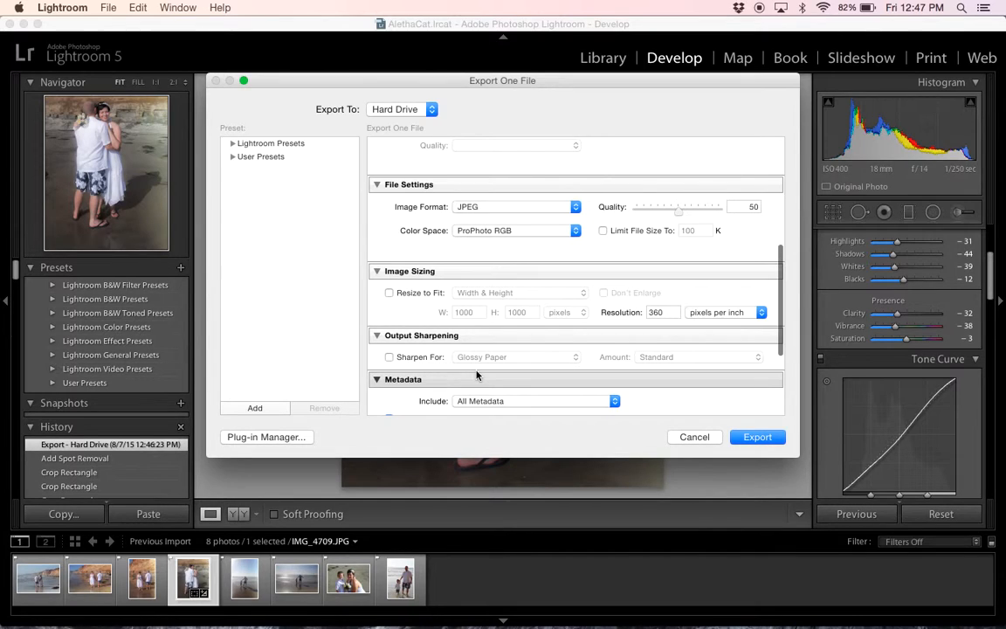
pyautogui.doubleClick(665, 307)
pyautogui.write('200')
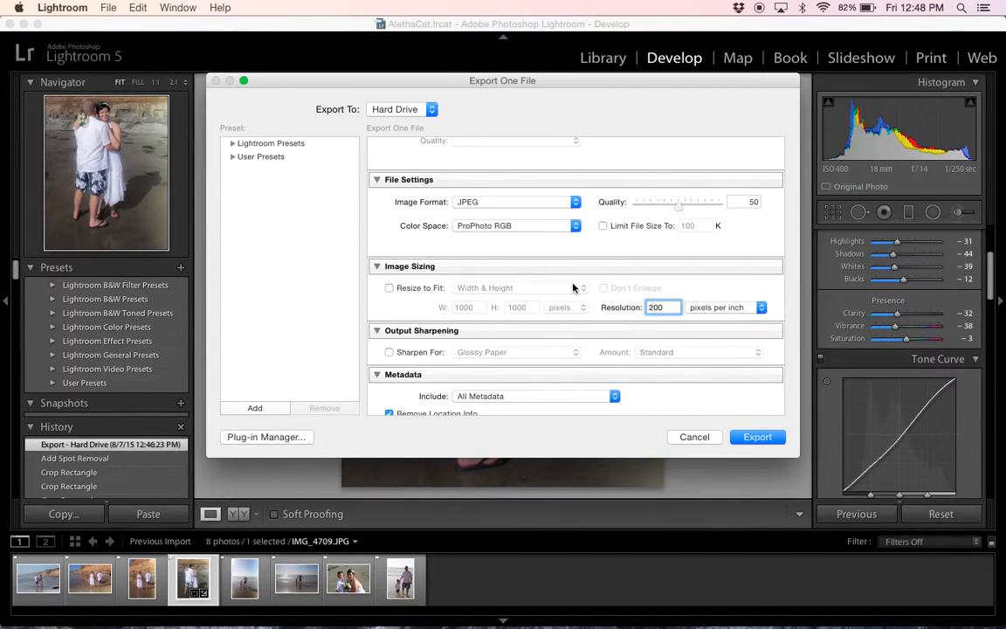
pyautogui.click(373, 313)
# Step: Turn on watermarking for the export with the greyBR watermark
pyautogui.scroll(-3, 527, 375)
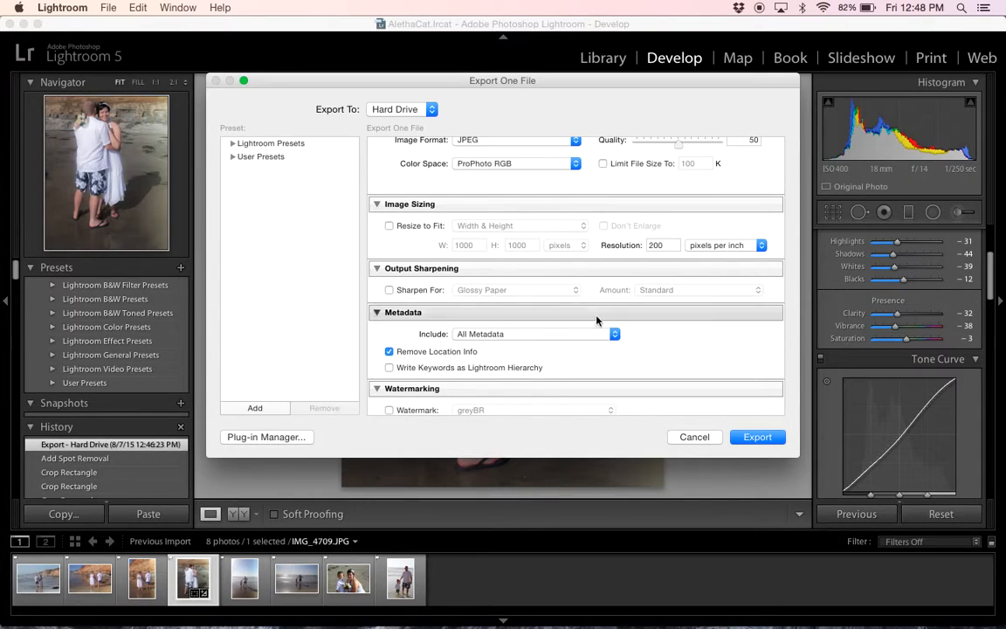
pyautogui.scroll(-4, 637, 334)
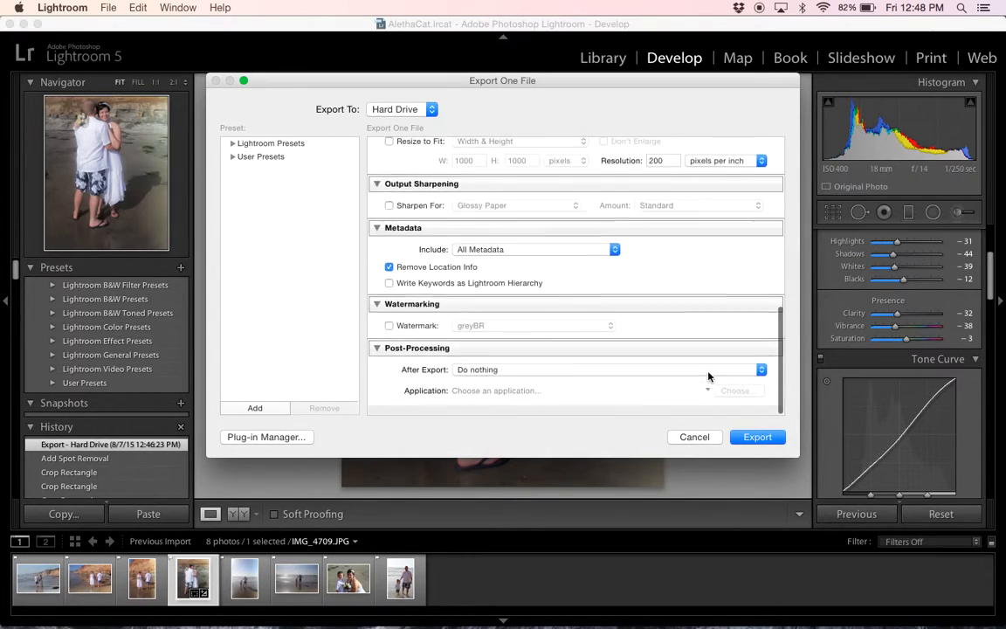
pyautogui.click(388, 336)
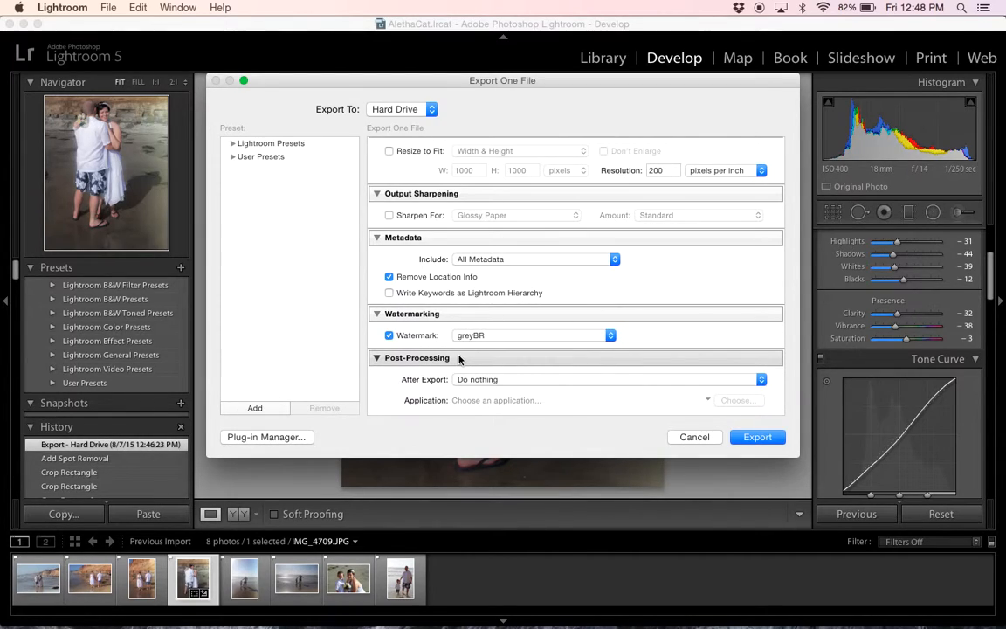
# Step: Examine the greyBR watermark in the Watermark Editor and close the editor without saving changes
pyautogui.click(610, 336)
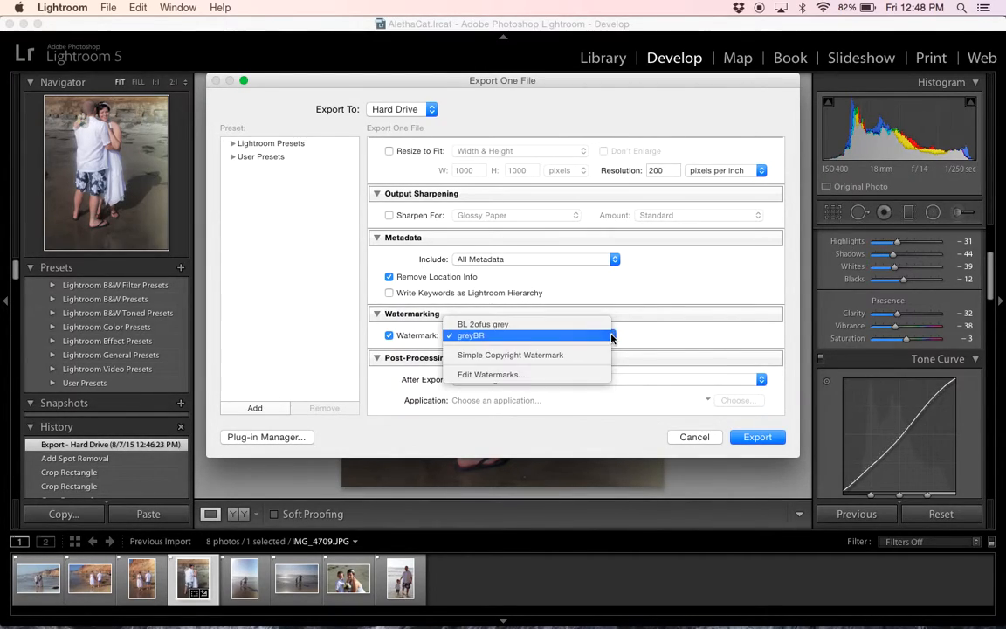
pyautogui.click(541, 372)
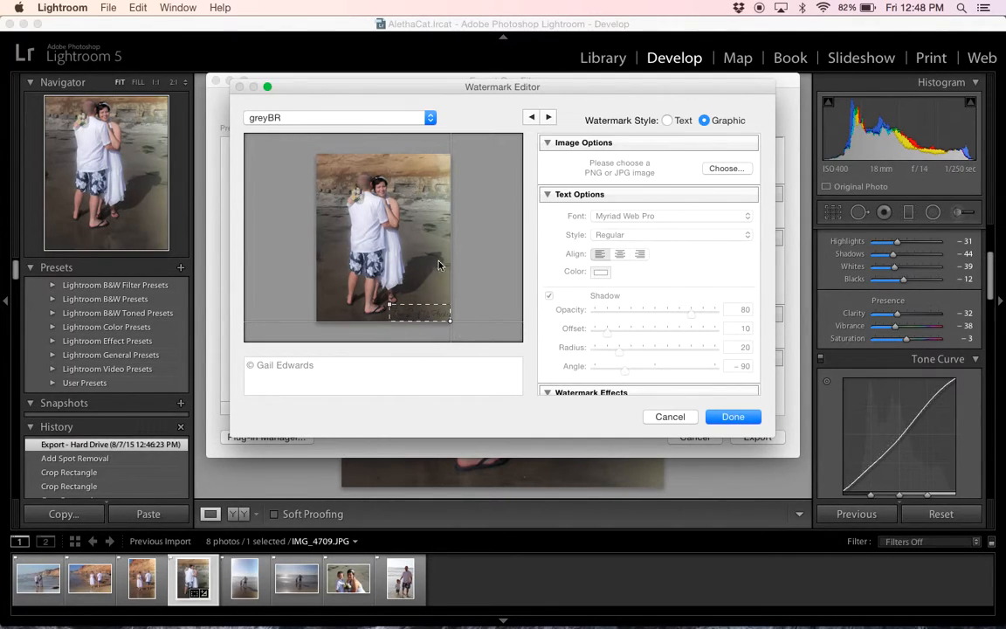
pyautogui.click(669, 416)
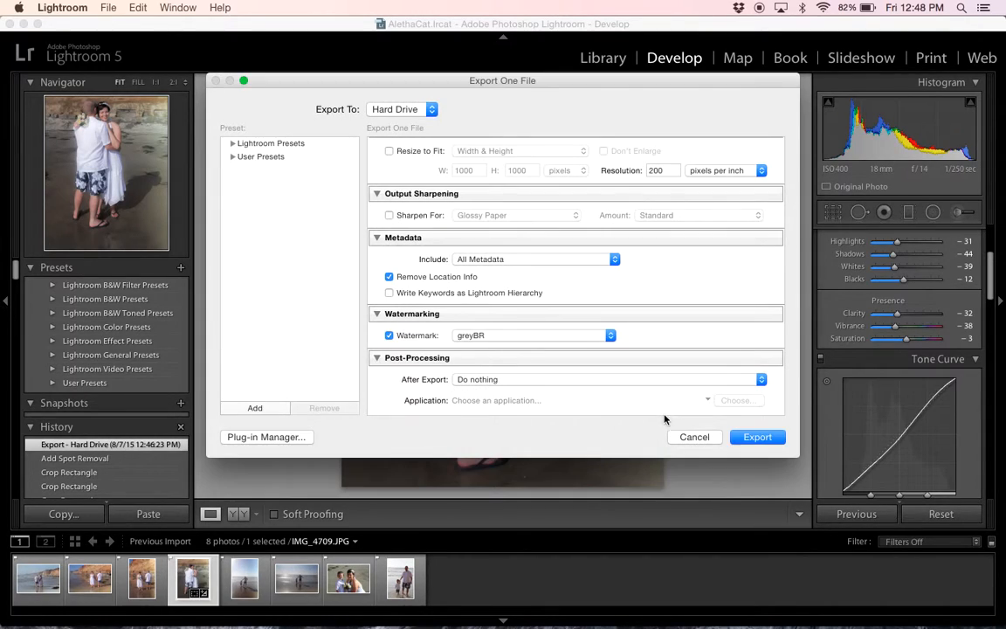
# Step: Switch the export watermark to Simple Copyright Watermark and open the Watermark Editor
pyautogui.click(609, 336)
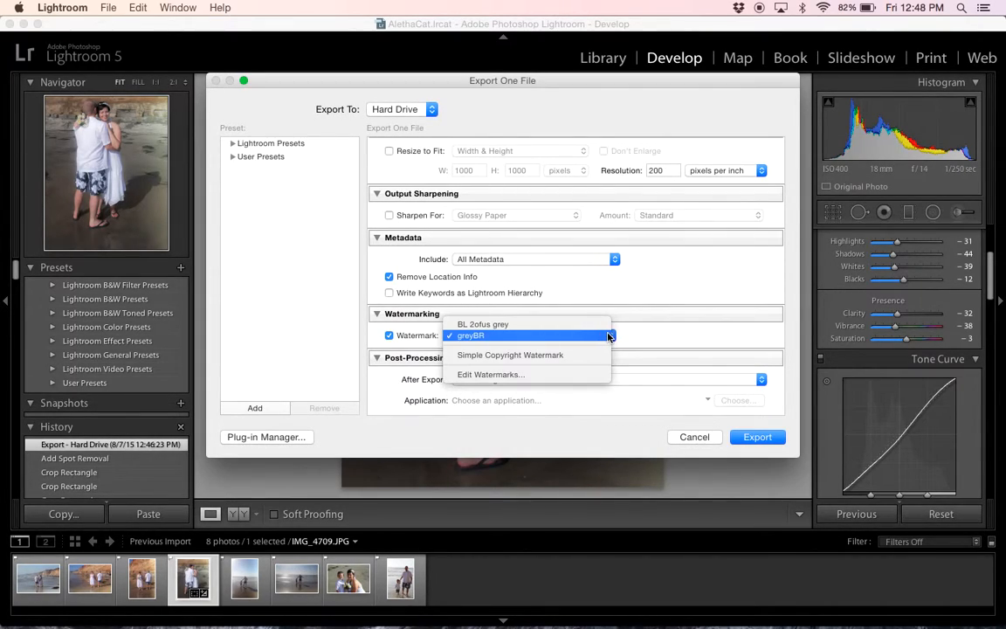
pyautogui.click(571, 355)
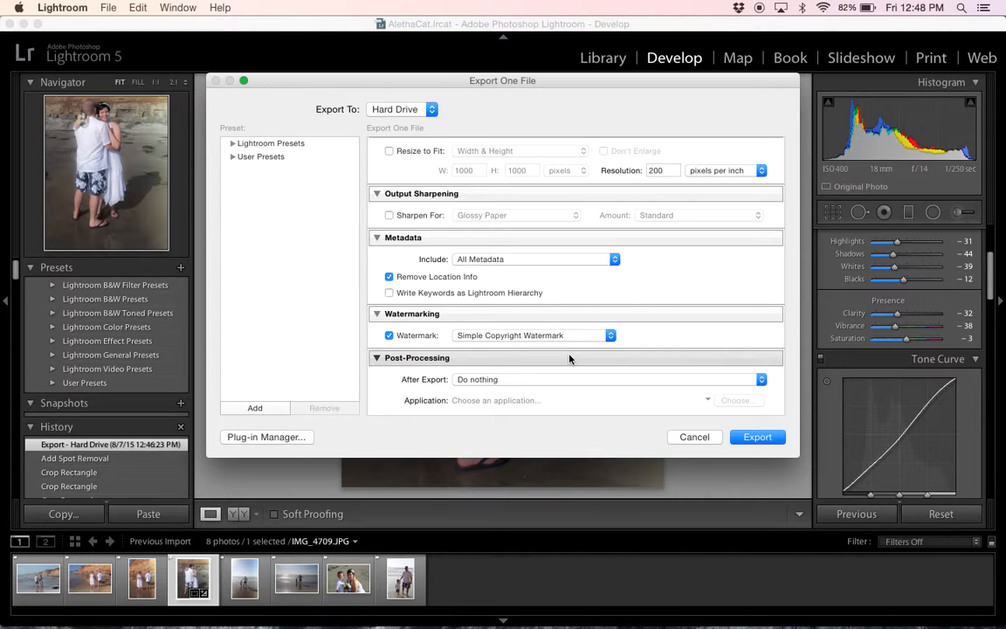
pyautogui.click(609, 336)
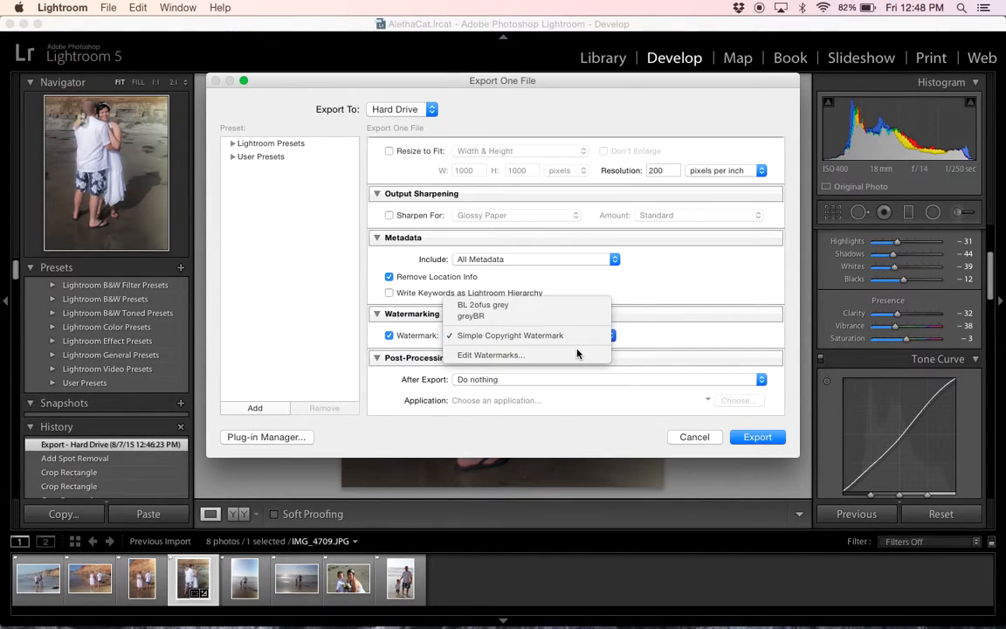
pyautogui.click(577, 354)
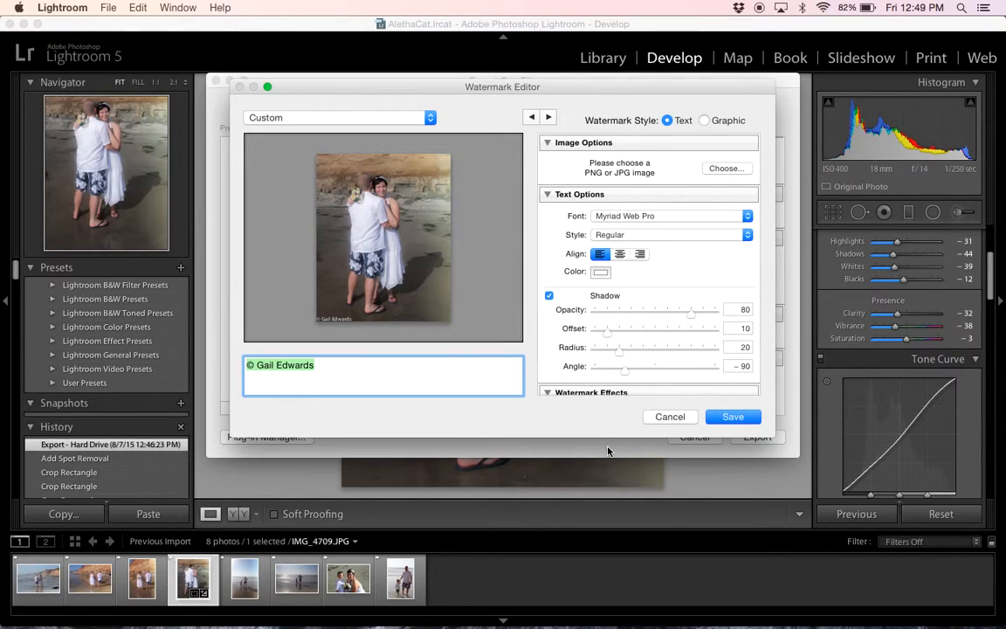
# Step: Anchor the text watermark to the photo's bottom-right corner and set its proportional size to 20
pyautogui.scroll(-5, 704, 276)
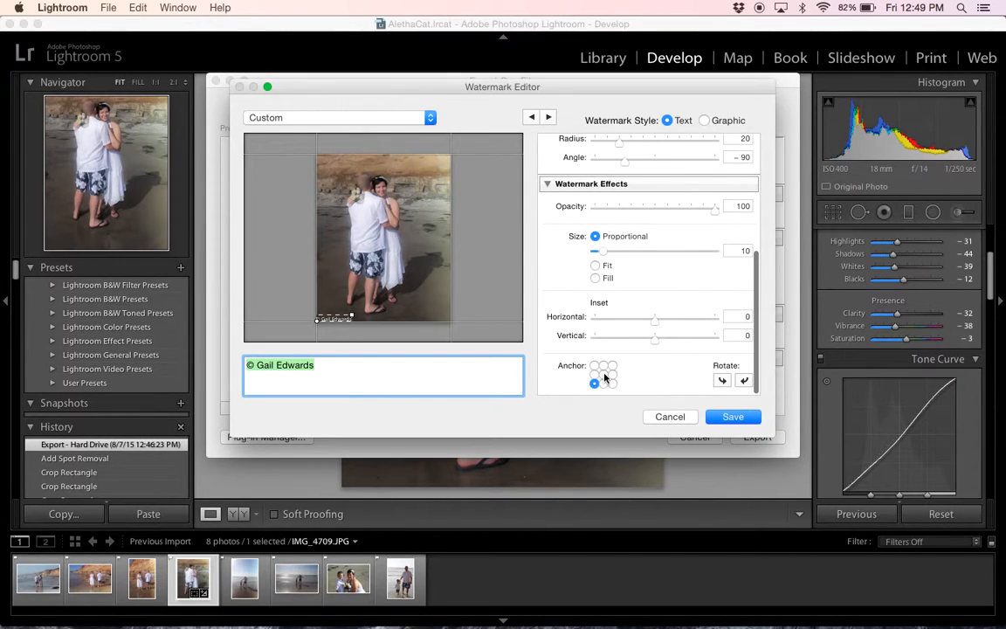
pyautogui.click(604, 376)
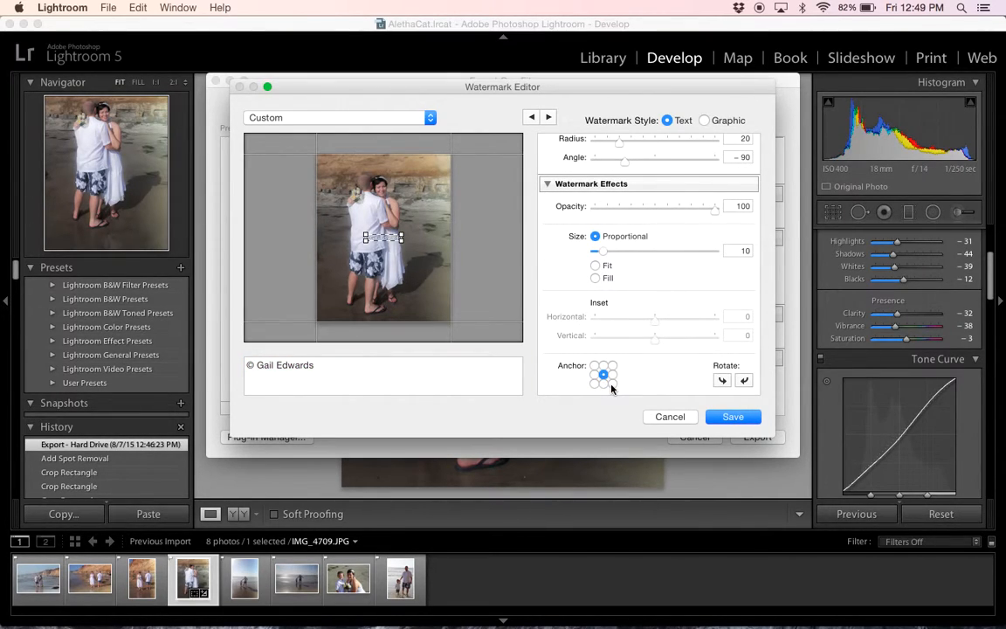
pyautogui.click(613, 383)
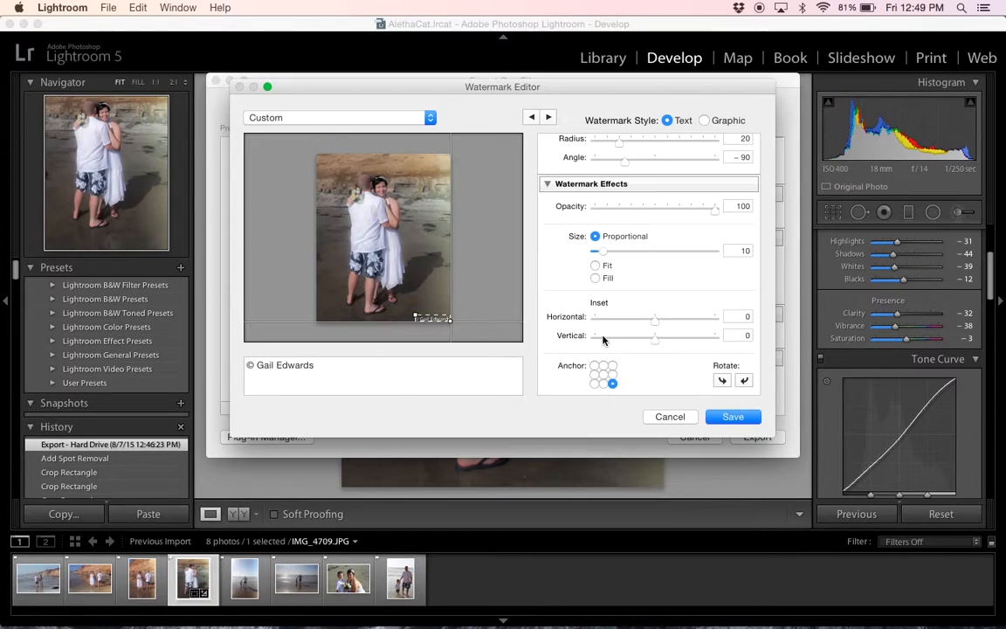
pyautogui.scroll(1, 640, 377)
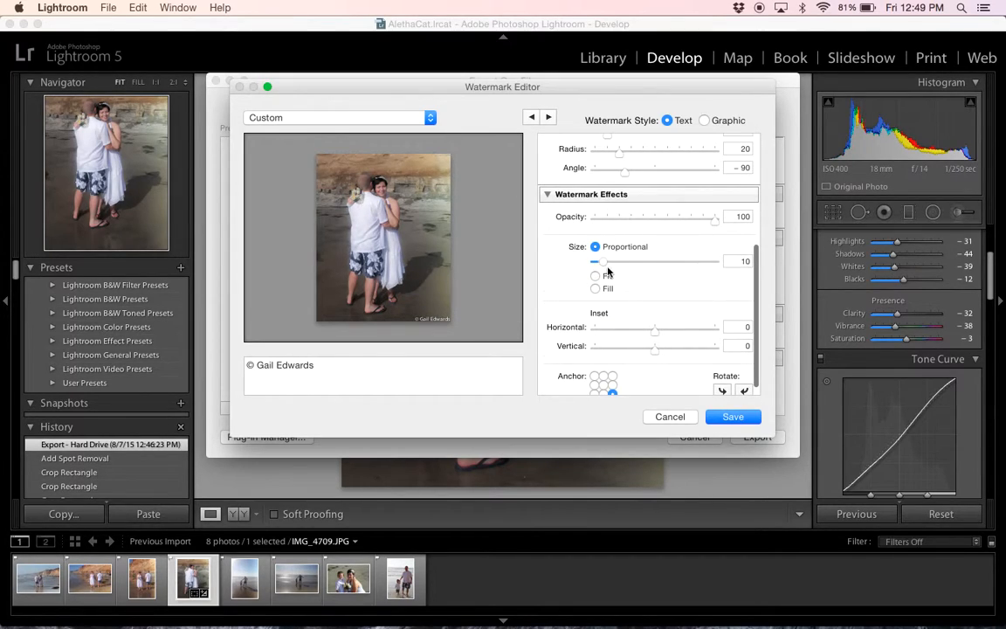
pyautogui.moveTo(601, 265); pyautogui.dragTo(610, 265)
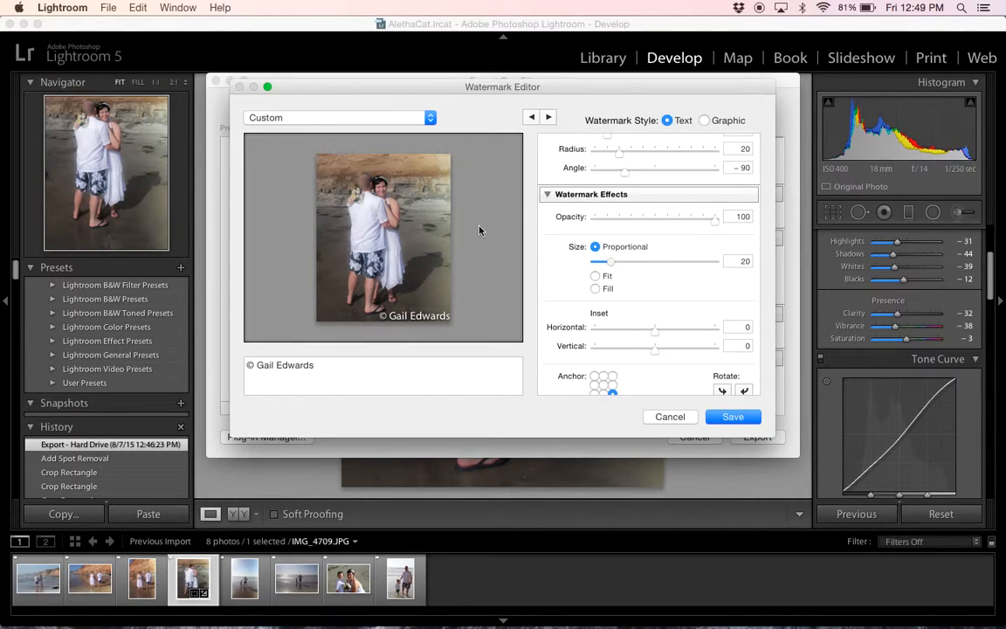
# Step: Compare different opacity levels for the text watermark and set its opacity to 30
pyautogui.click(637, 221)
pyautogui.click(595, 220)
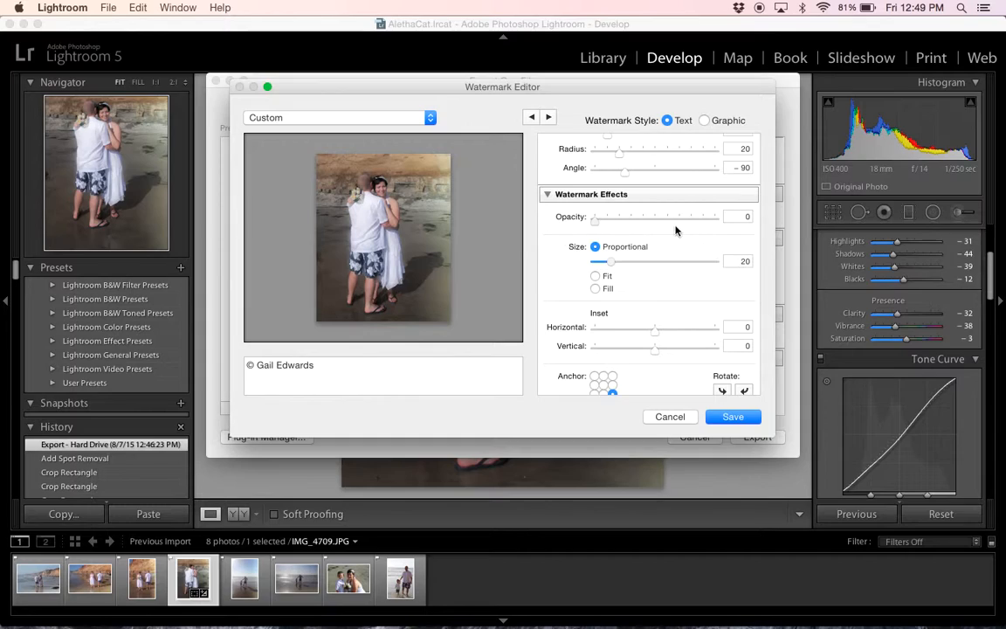
pyautogui.click(716, 220)
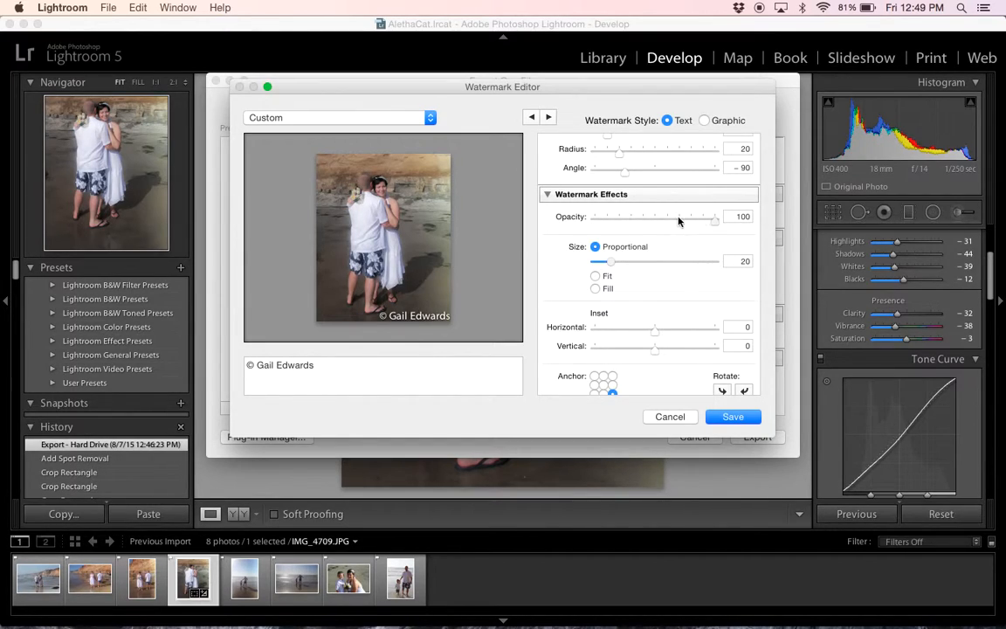
pyautogui.click(654, 220)
# Step: Try centre alignment for the watermark text and restore left alignment
pyautogui.scroll(10, 632, 220)
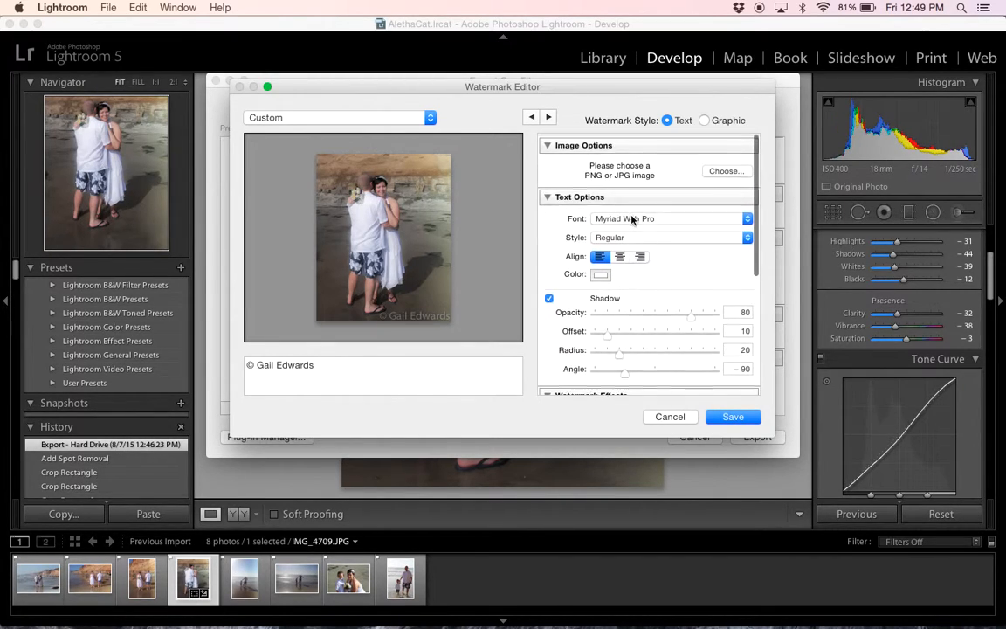
pyautogui.click(620, 254)
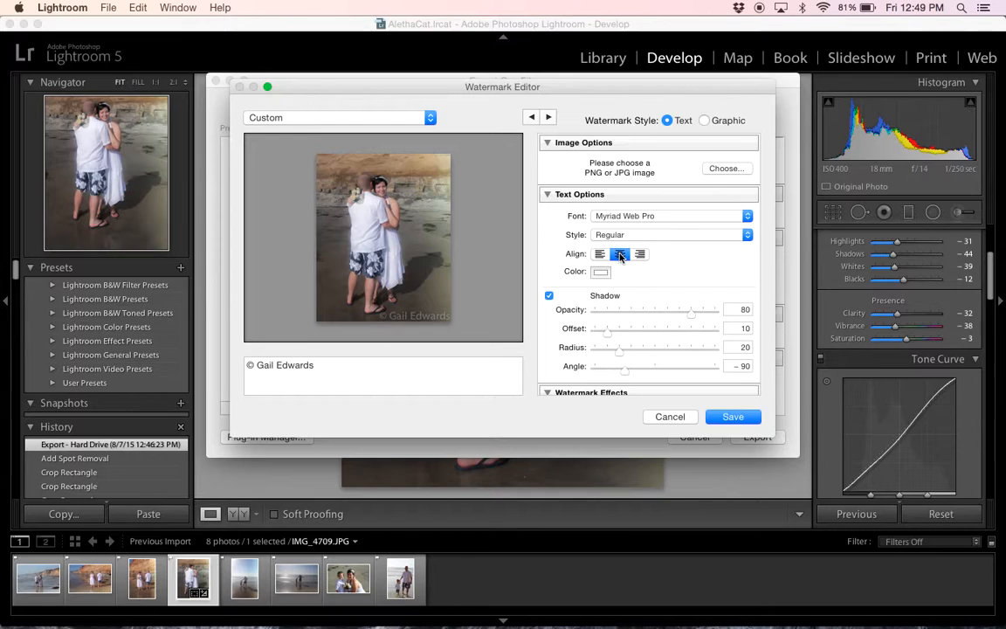
pyautogui.click(600, 254)
pyautogui.scroll(-1, 628, 280)
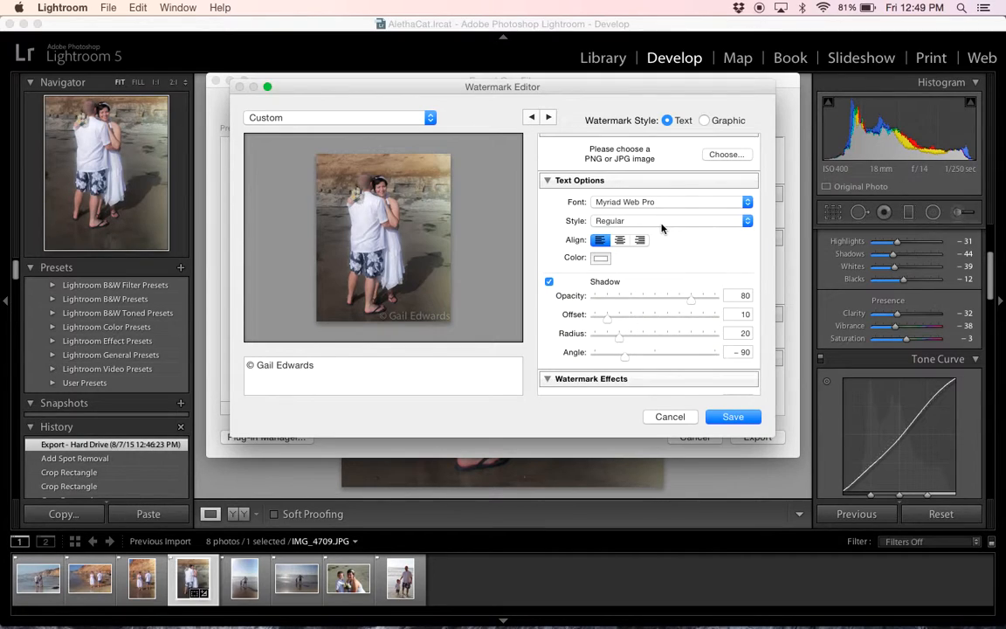
# Step: Try the Fill and Fit sizing options for the watermark, then return to Proportional with a size of 22
pyautogui.scroll(-8, 661, 229)
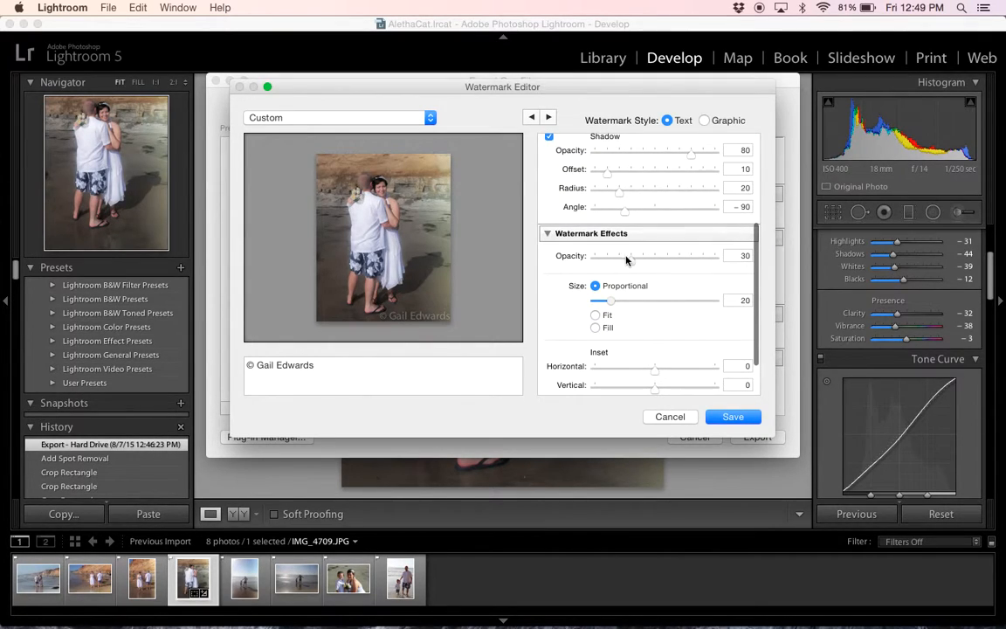
pyautogui.click(595, 329)
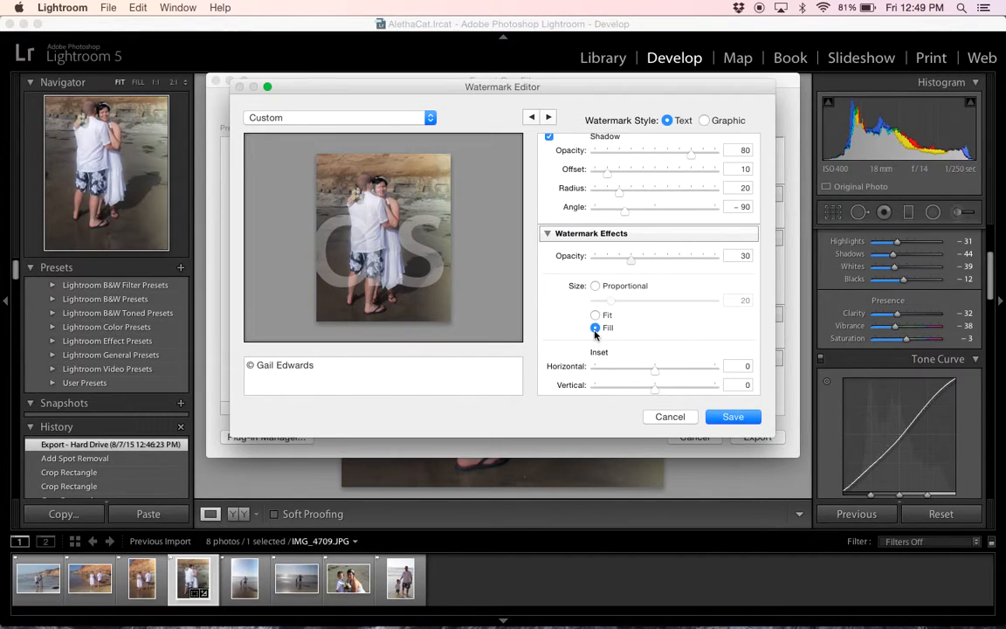
pyautogui.click(594, 314)
pyautogui.click(595, 286)
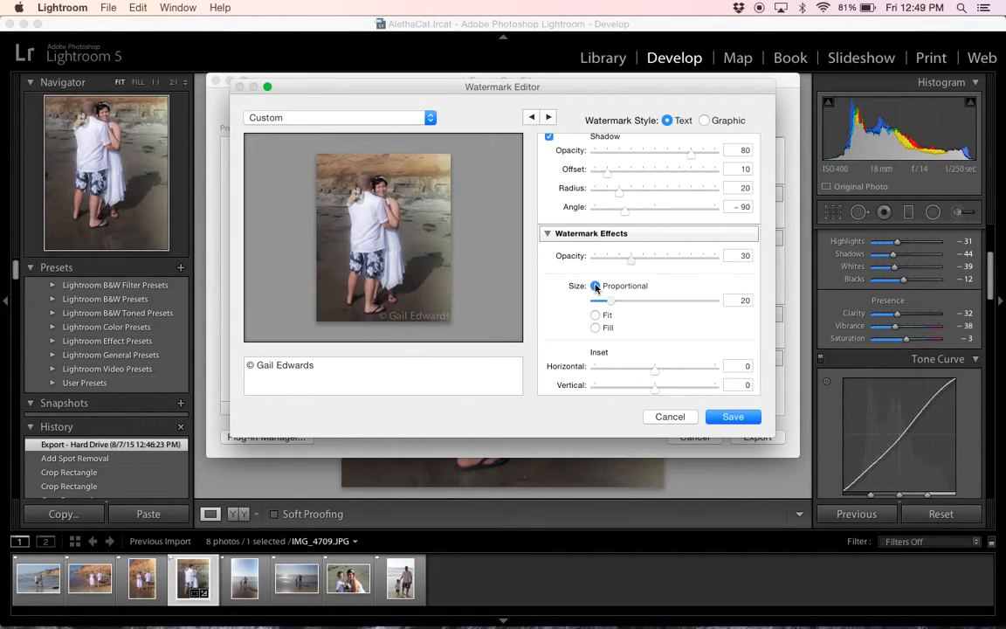
pyautogui.moveTo(609, 301); pyautogui.dragTo(610, 304)
pyautogui.scroll(-3, 635, 325)
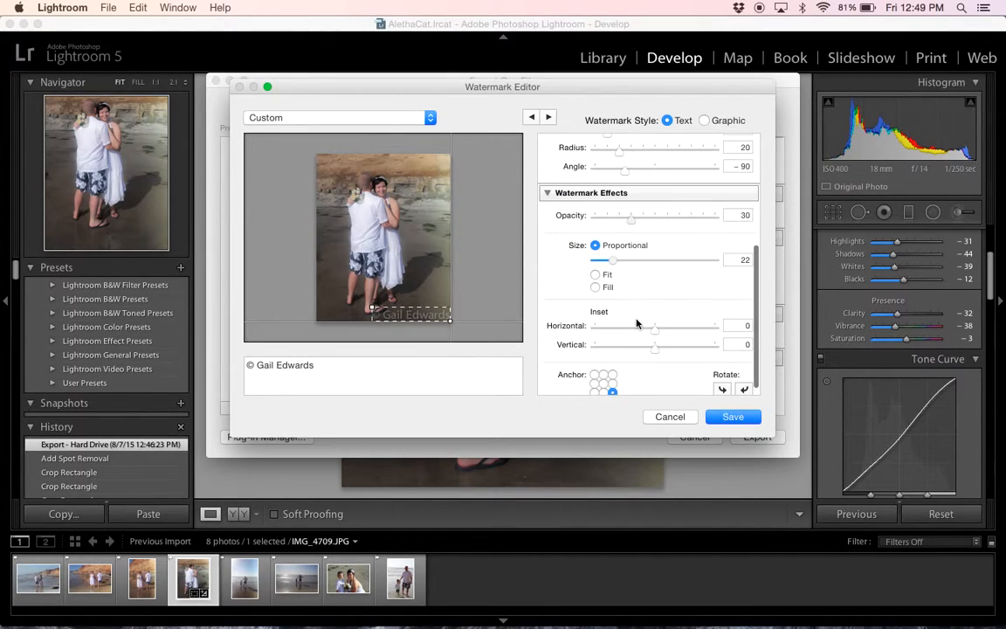
# Step: Try the top and right-edge anchor positions for the watermark and return it to the bottom-right corner
pyautogui.click(603, 365)
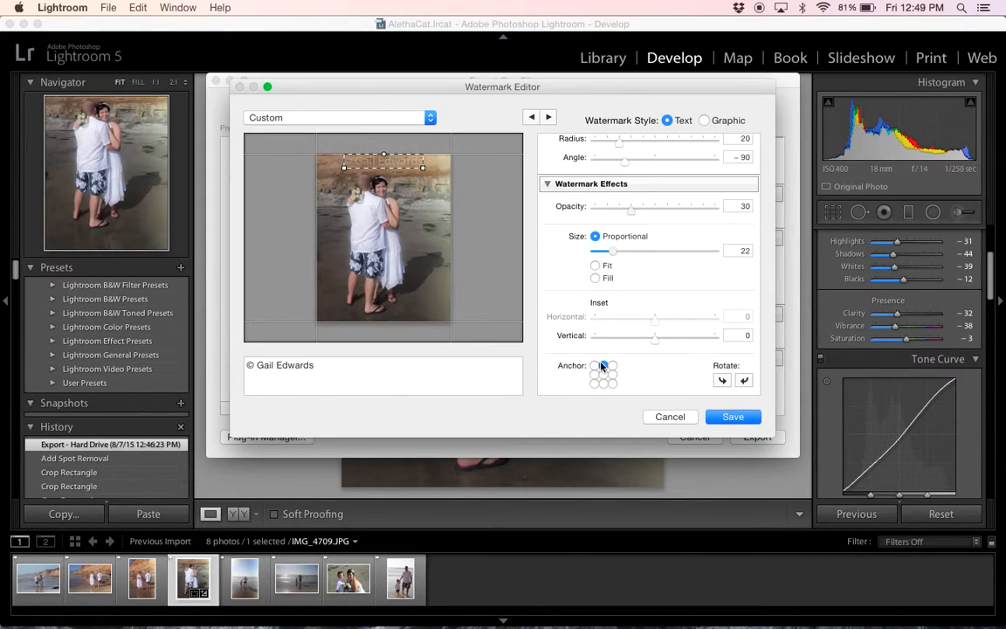
pyautogui.click(595, 365)
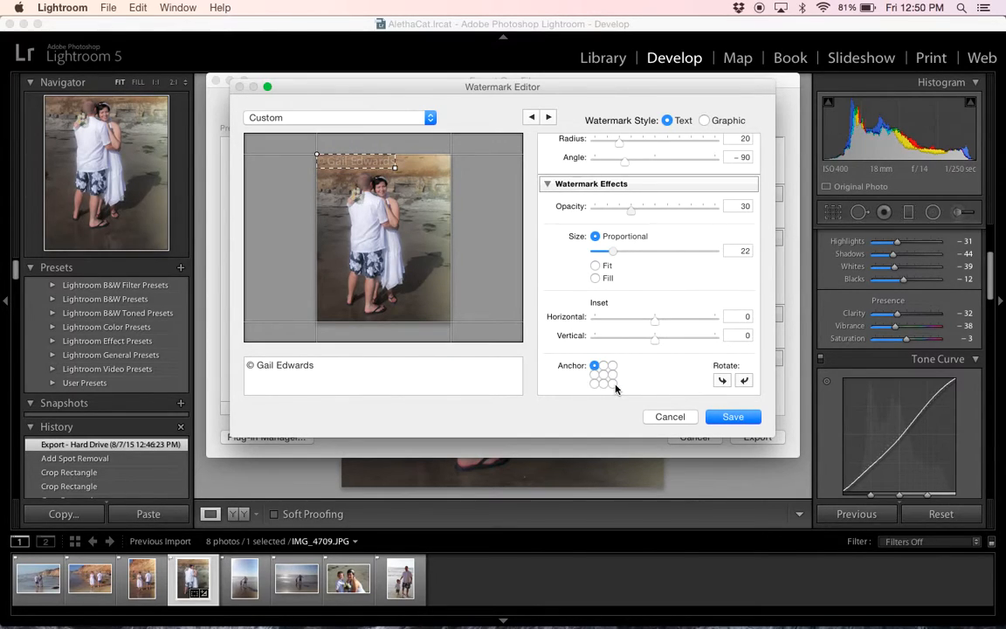
pyautogui.click(612, 382)
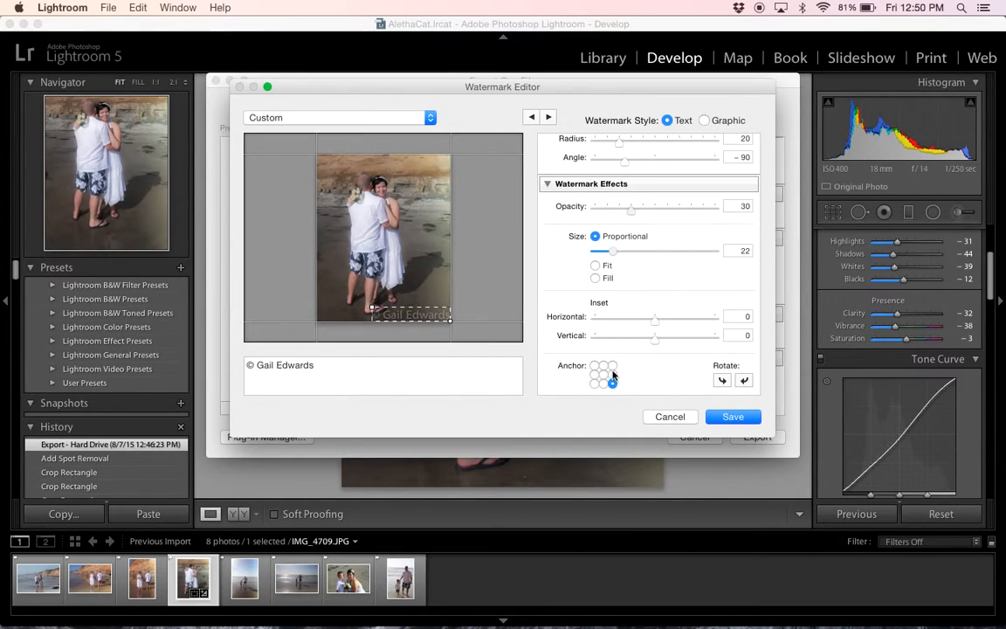
pyautogui.click(612, 365)
pyautogui.click(612, 374)
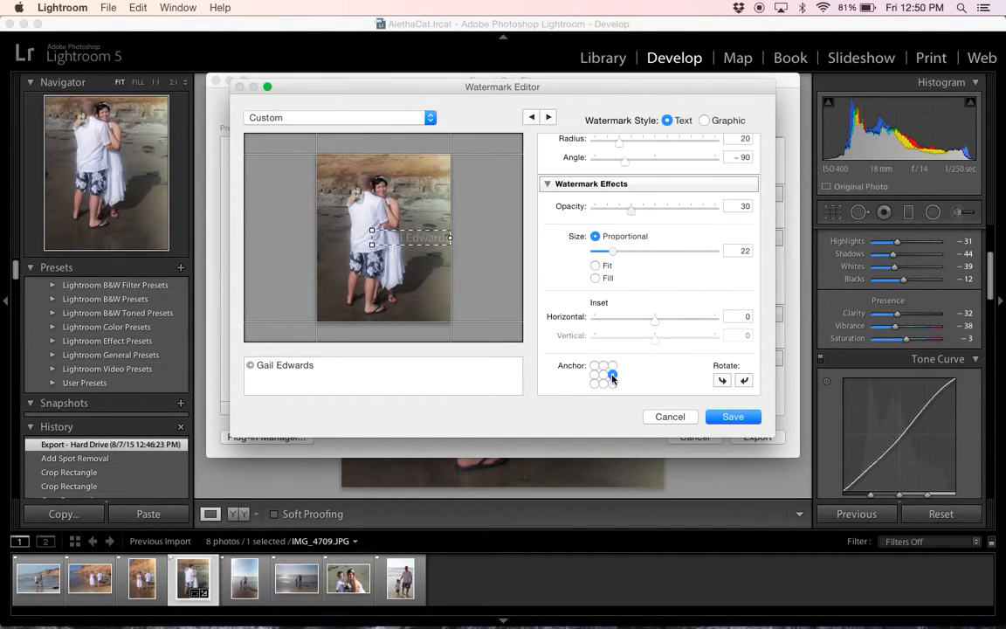
pyautogui.click(612, 383)
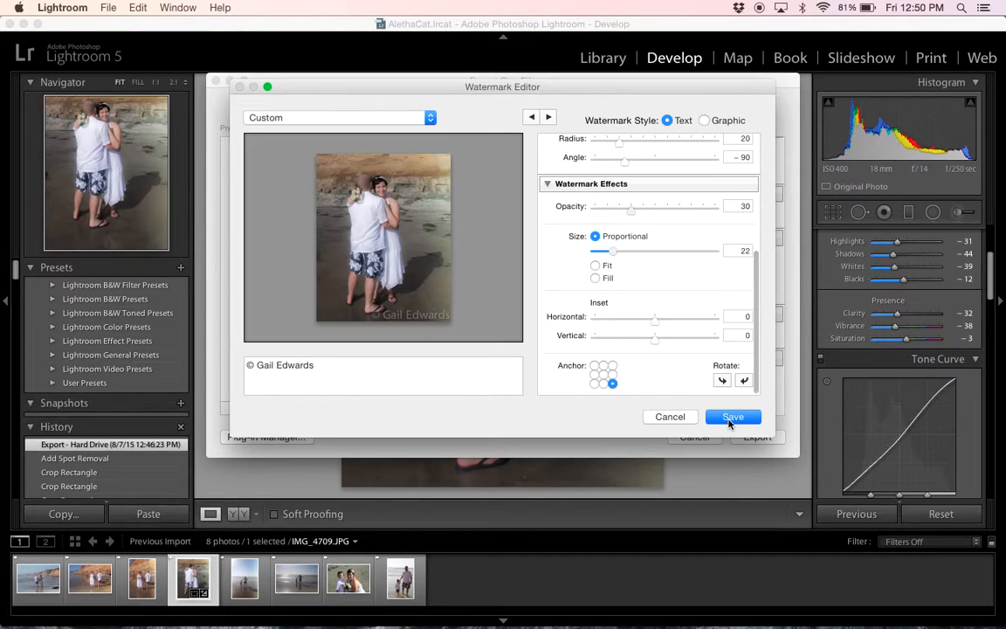
# Step: Save the watermark as a new preset named with the client's first name followed by BR
pyautogui.click(733, 418)
pyautogui.write('Aletha')
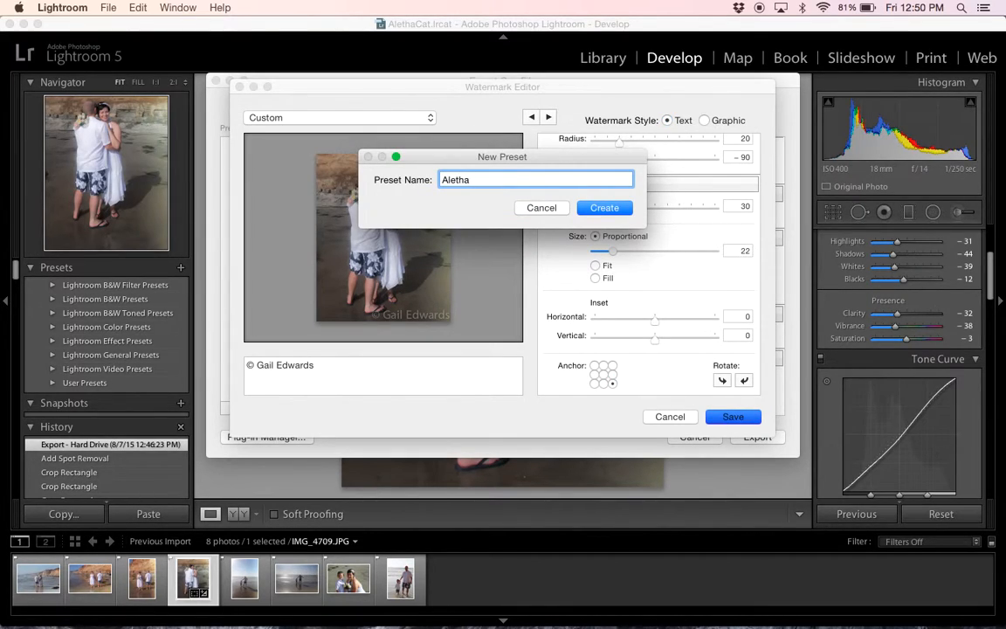
pyautogui.write('BR')
pyautogui.click(607, 209)
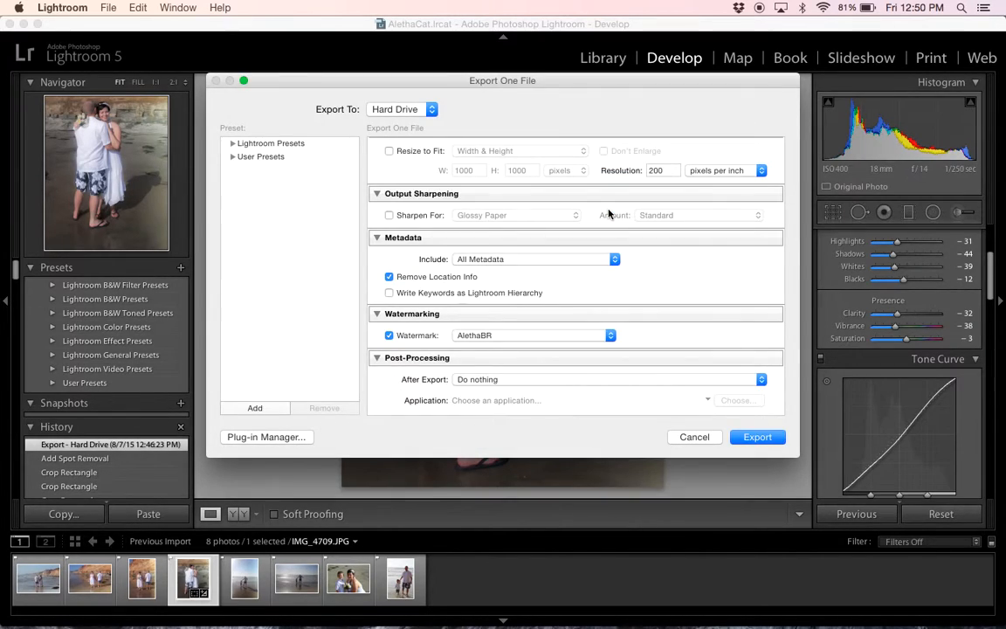
# Step: Review the export settings and export the watermarked IMG_4709 JPEG to the WMimages folder
pyautogui.scroll(-3, 644, 327)
pyautogui.scroll(10, 638, 289)
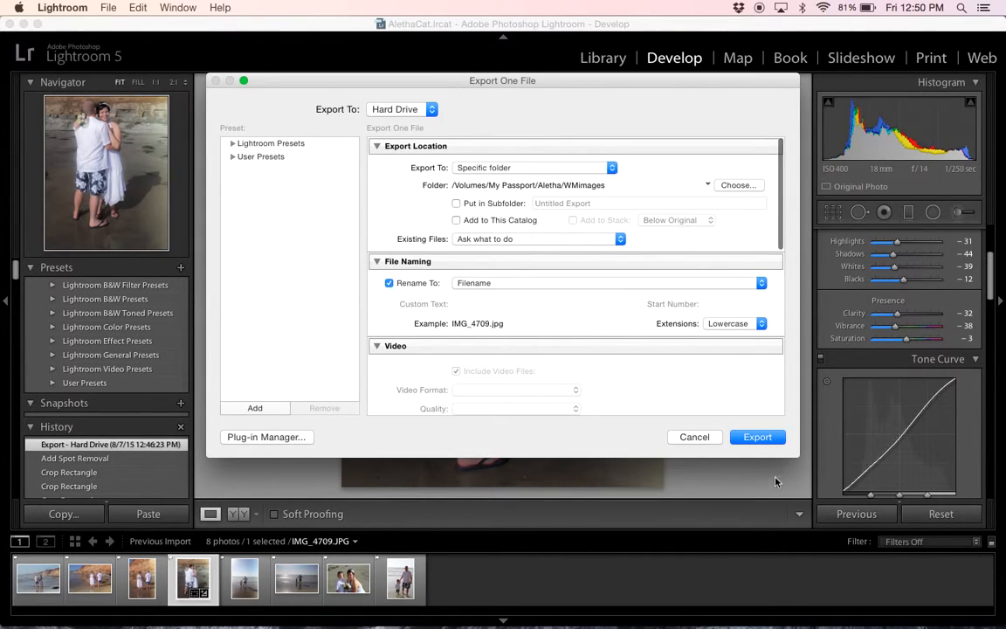
pyautogui.click(758, 437)
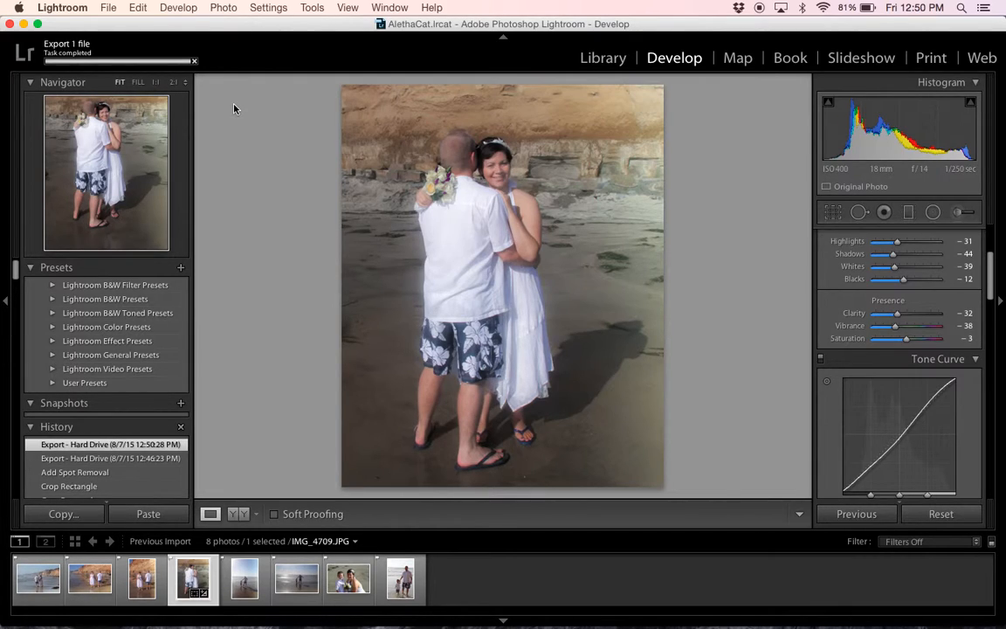
# Step: Switch to Finder and open the WMimages folder inside the client's folder on the My Passport drive
pyautogui.click(23, 23)
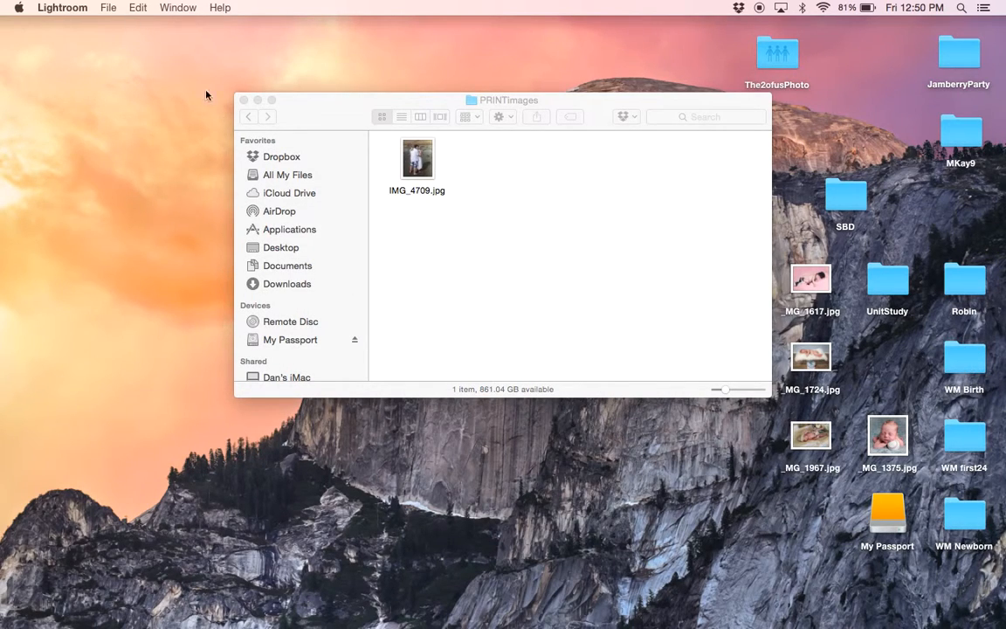
pyautogui.click(278, 341)
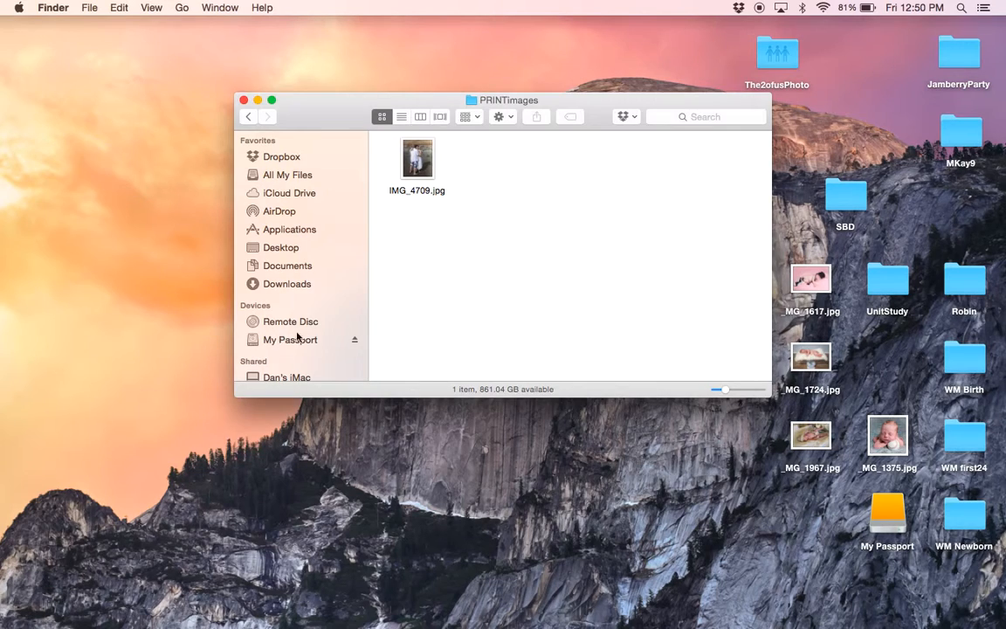
pyautogui.click(291, 341)
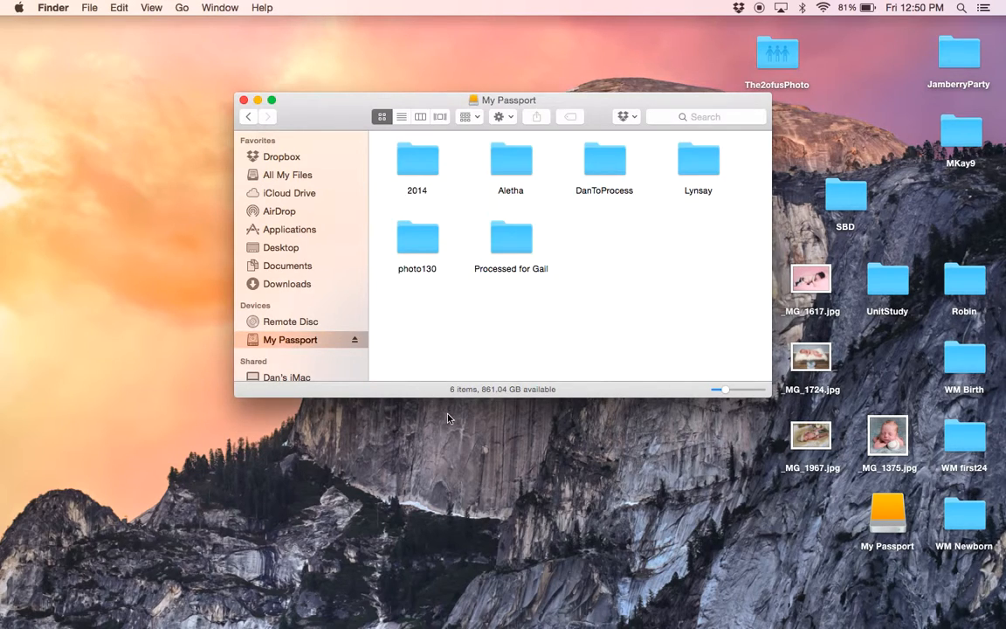
pyautogui.click(532, 163)
pyautogui.doubleClick(532, 164)
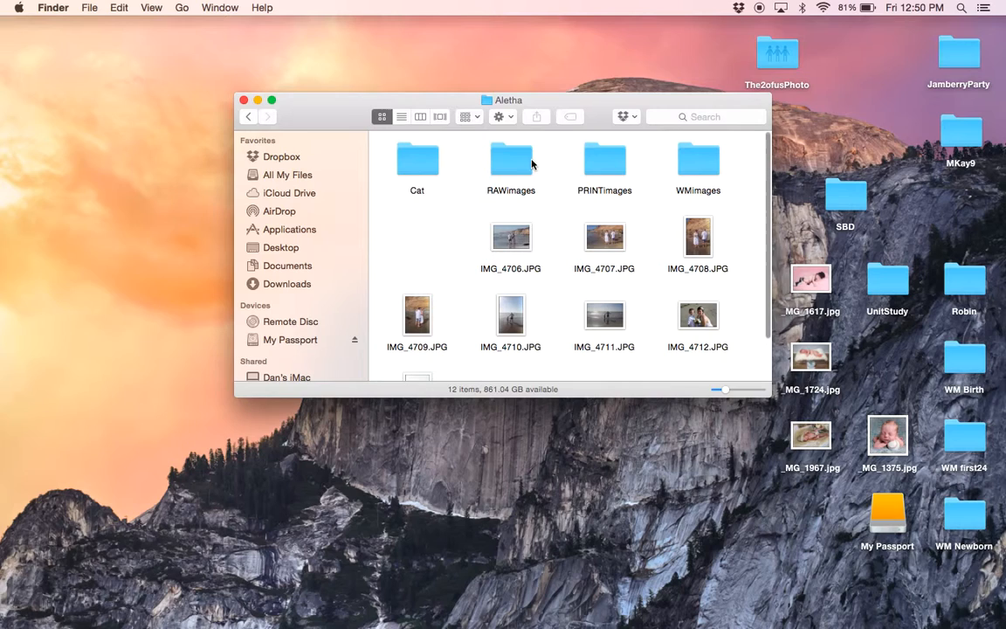
pyautogui.doubleClick(702, 173)
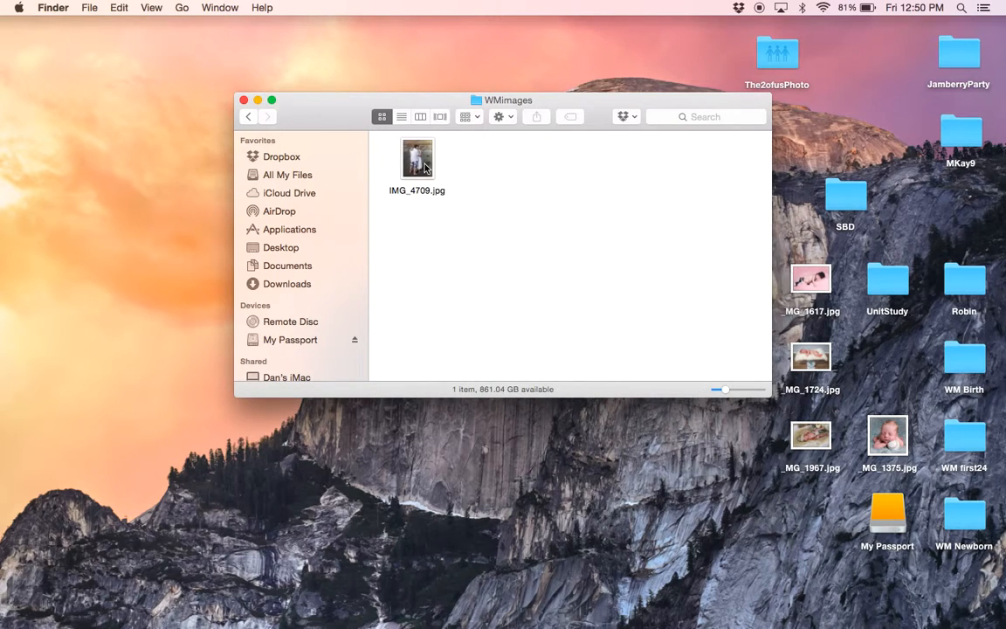
# Step: View the exported IMG_4709.jpg with its watermark, close it and return to the client's folder
pyautogui.doubleClick(425, 166)
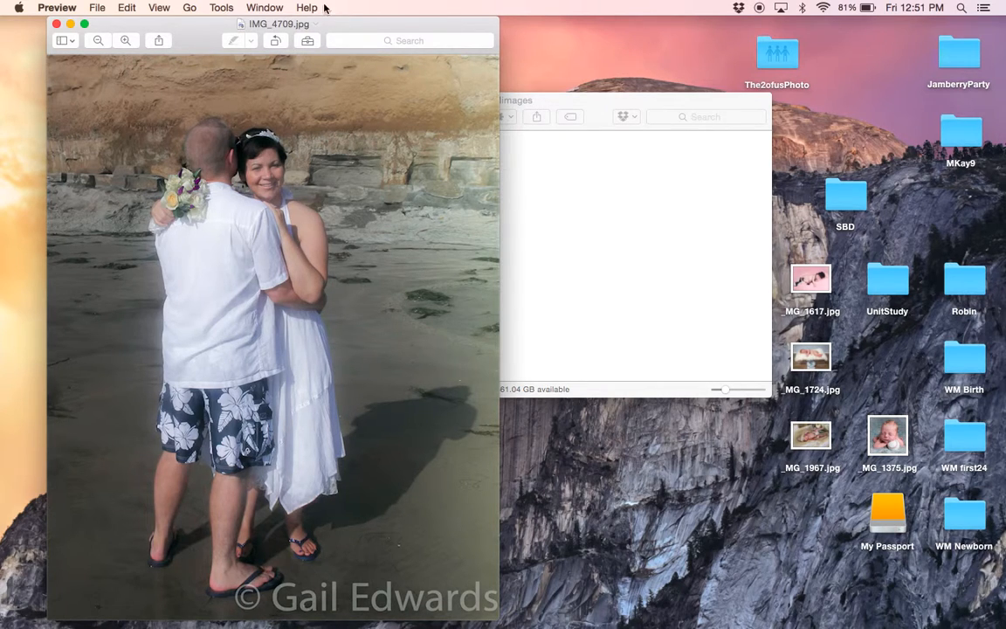
pyautogui.click(56, 24)
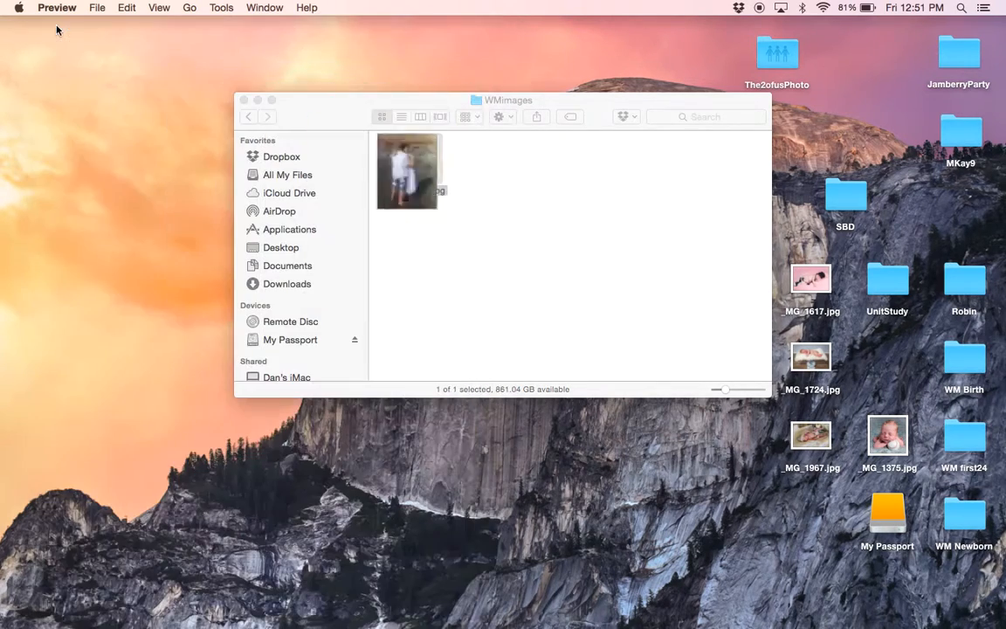
pyautogui.click(501, 177)
pyautogui.click(500, 176)
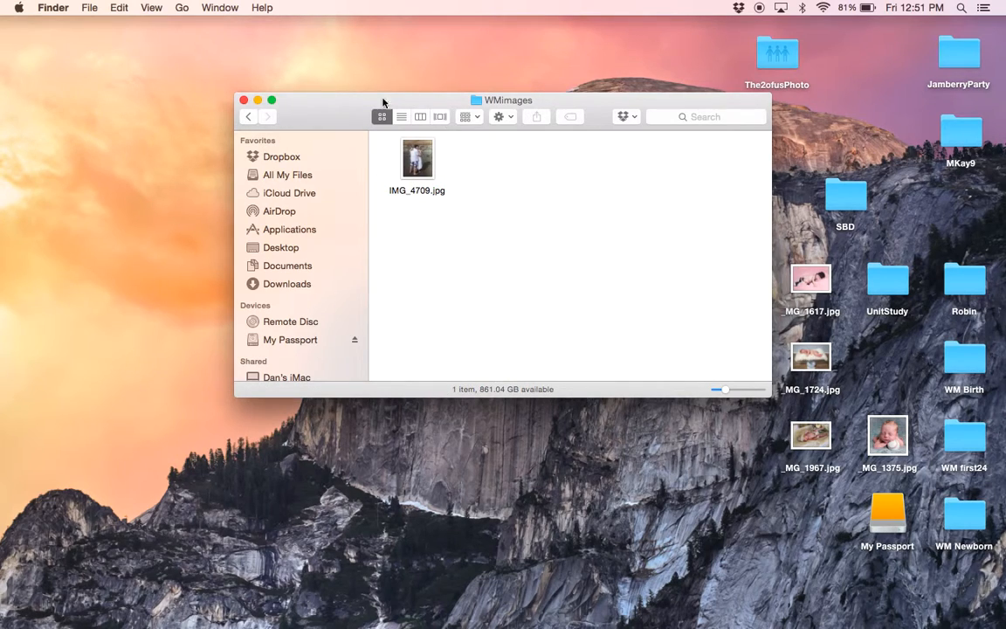
pyautogui.click(247, 118)
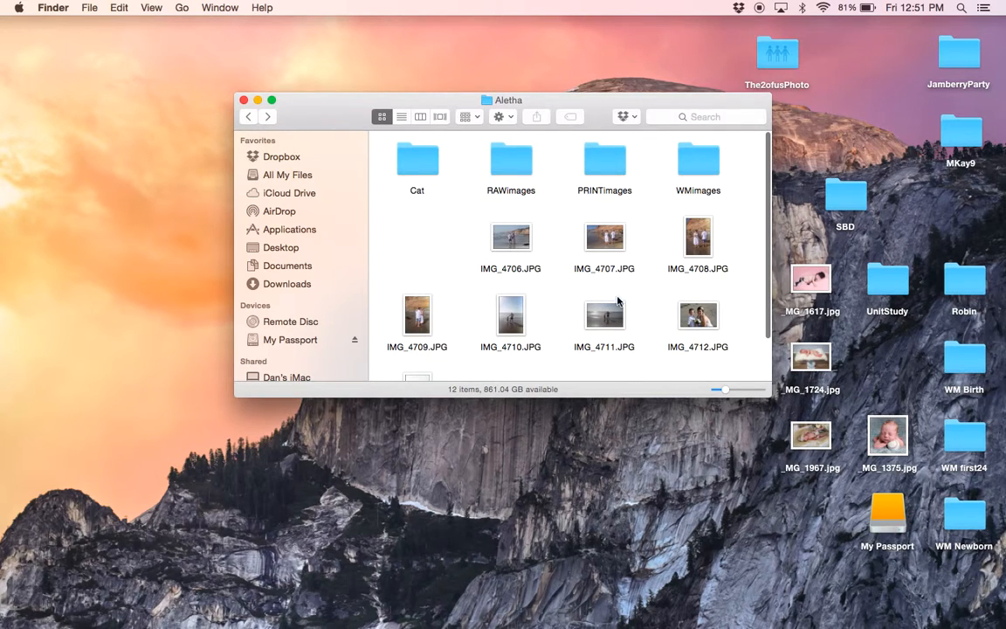
# Step: View the sample photo _MG_1617.jpg from the desktop with its graphic watermark and close it
pyautogui.scroll(1, 617, 301)
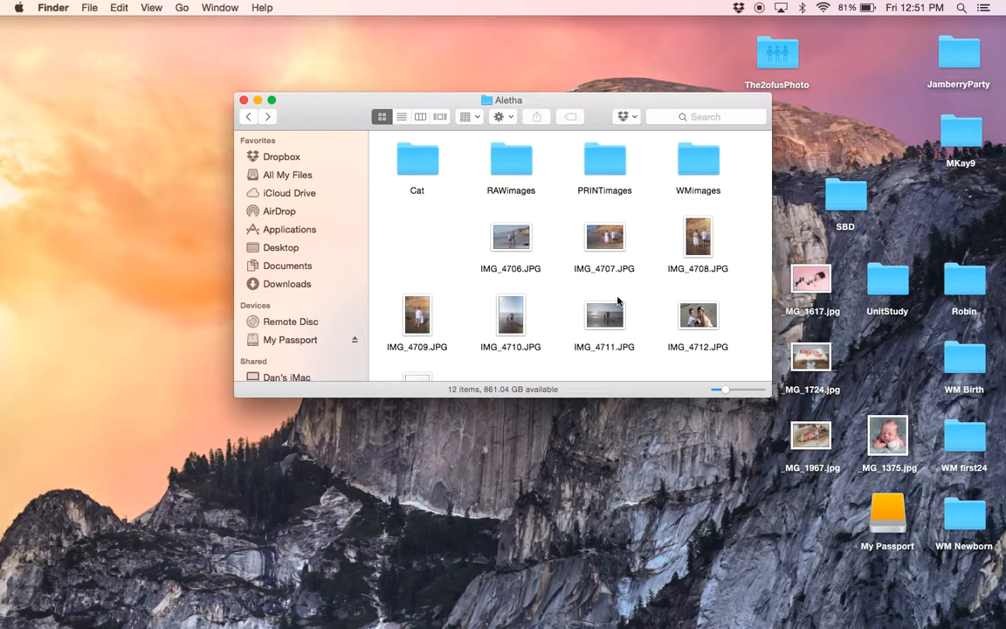
pyautogui.click(820, 278)
pyautogui.doubleClick(820, 278)
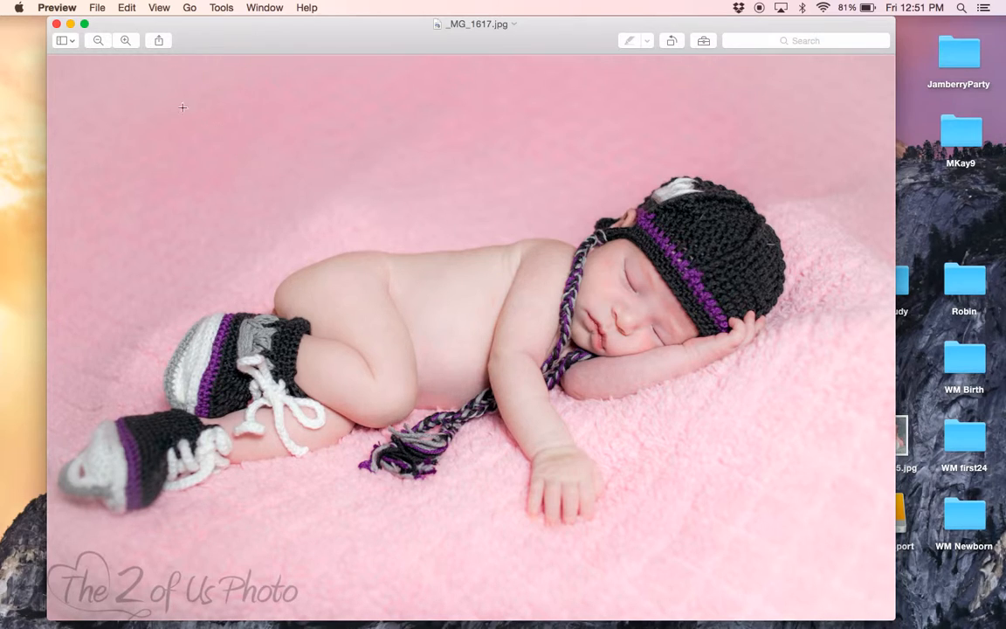
pyautogui.click(57, 24)
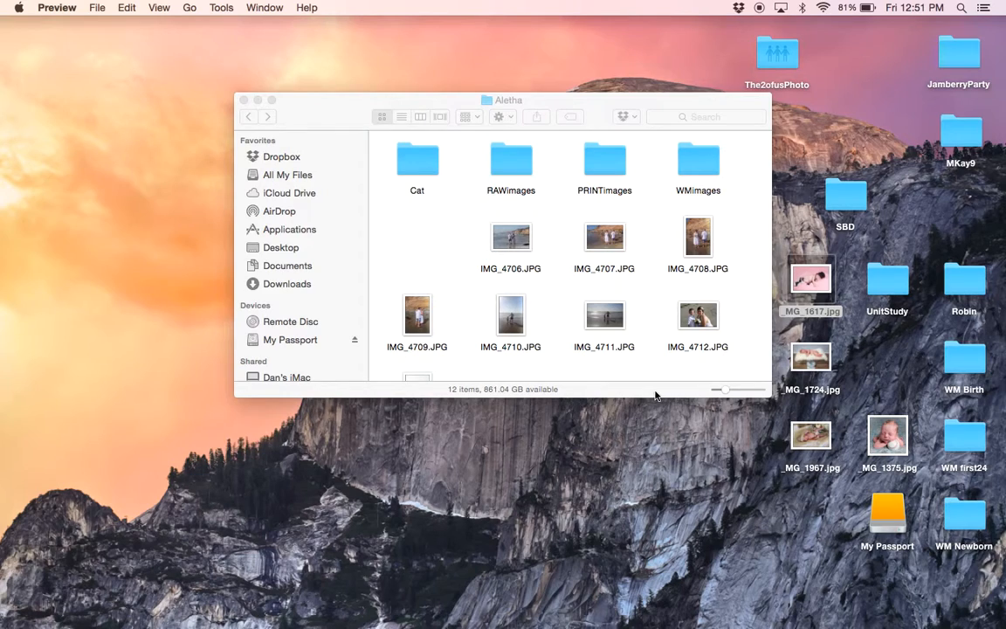